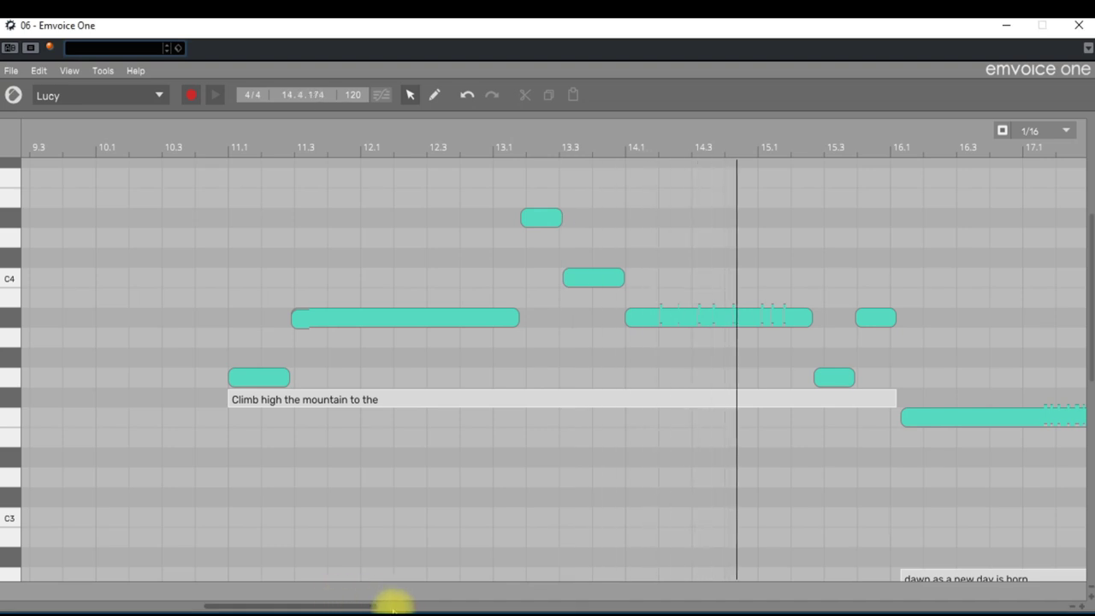
left_click_drag(359, 599, 411, 604)
scroll(484, 513, "down", 3)
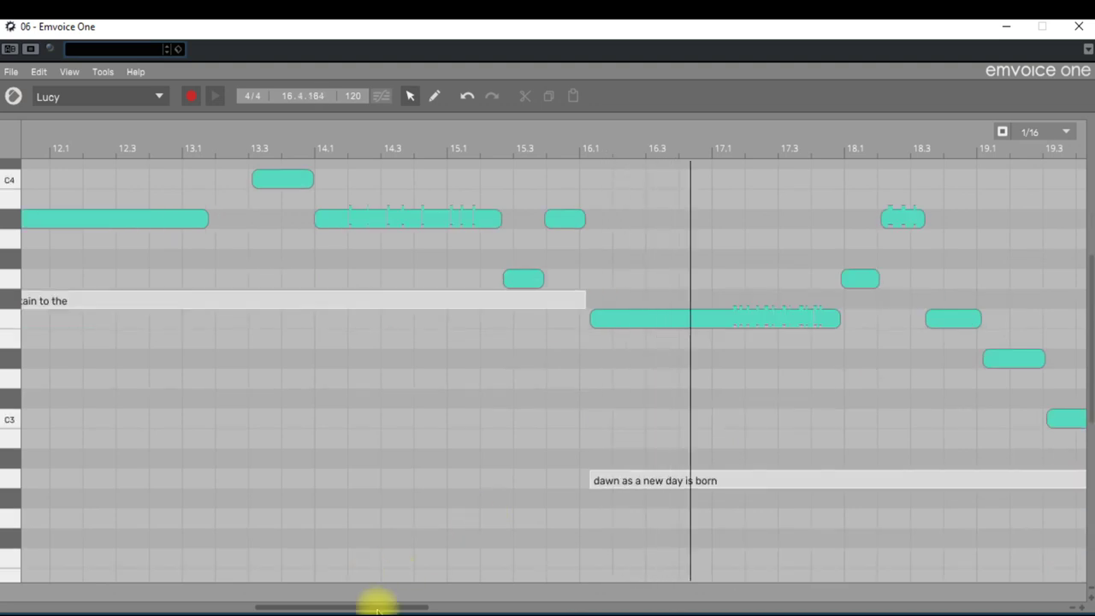
left_click_drag(398, 599, 506, 601)
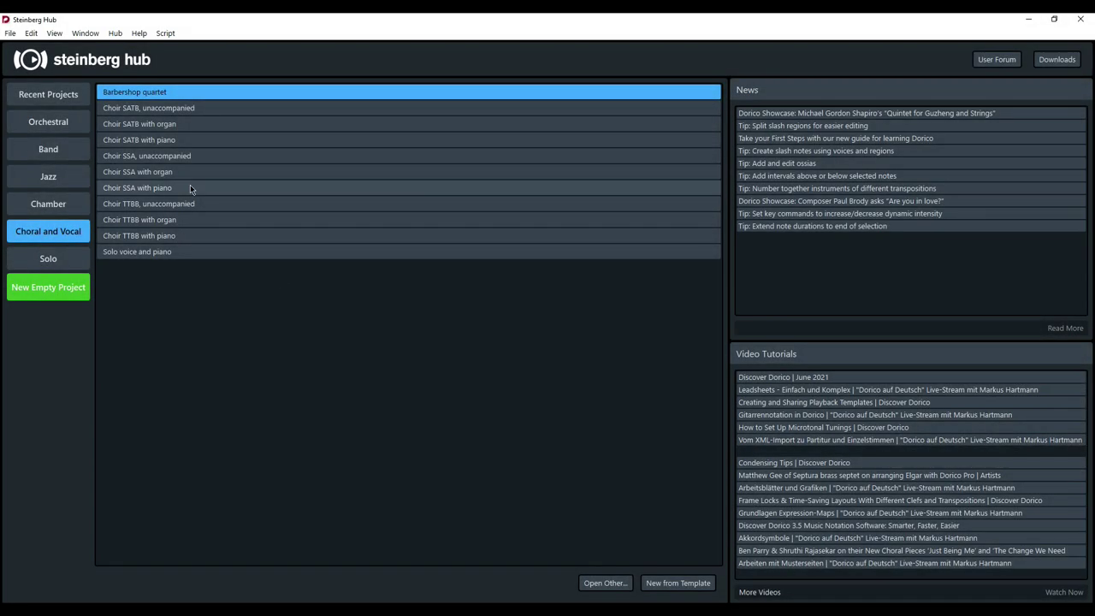
Create a project from the "Choir SATB, unaccompanied" template and title it Ten Tribes in the project info.
left_click(190, 109)
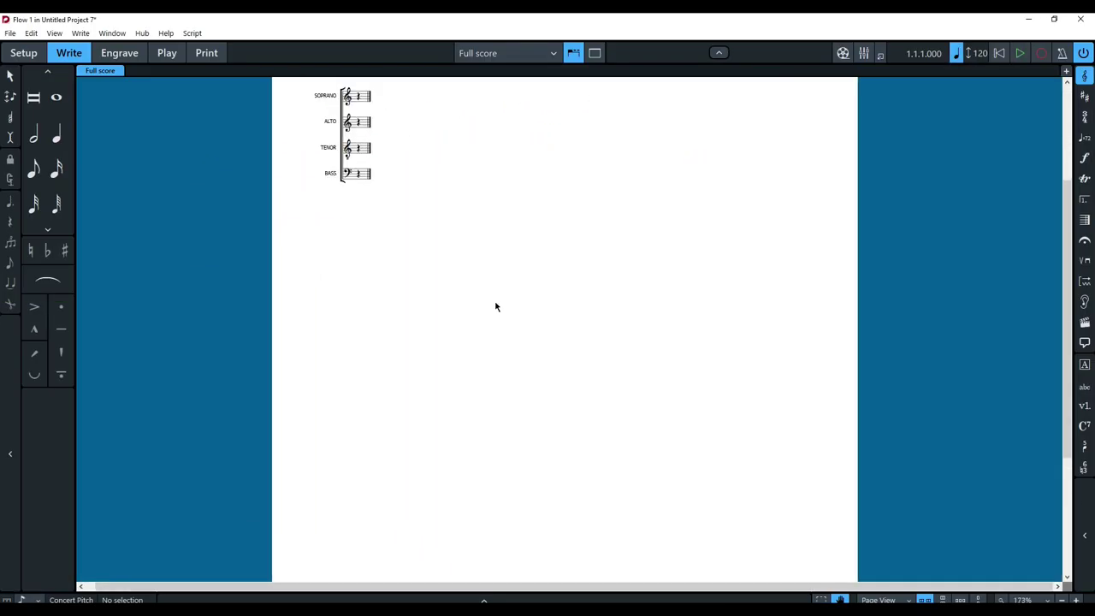
key("ctrl+i")
type("Ten Tribes")
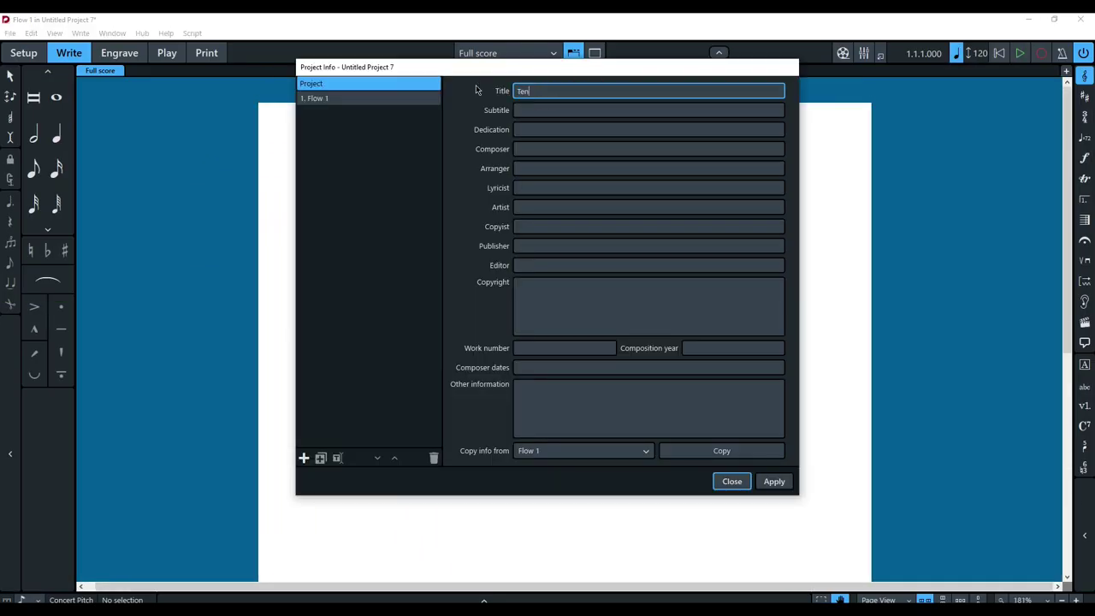
left_click(774, 480)
Delete the line of text beneath the page title and leave text editing.
double_click(685, 208)
left_click_drag(685, 208, 382, 210)
key("Delete")
key("Escape")
Add a 4/4 time signature at the start of the score and extend the flow to nine bars.
key("ctrl+equal")
key("shift+m")
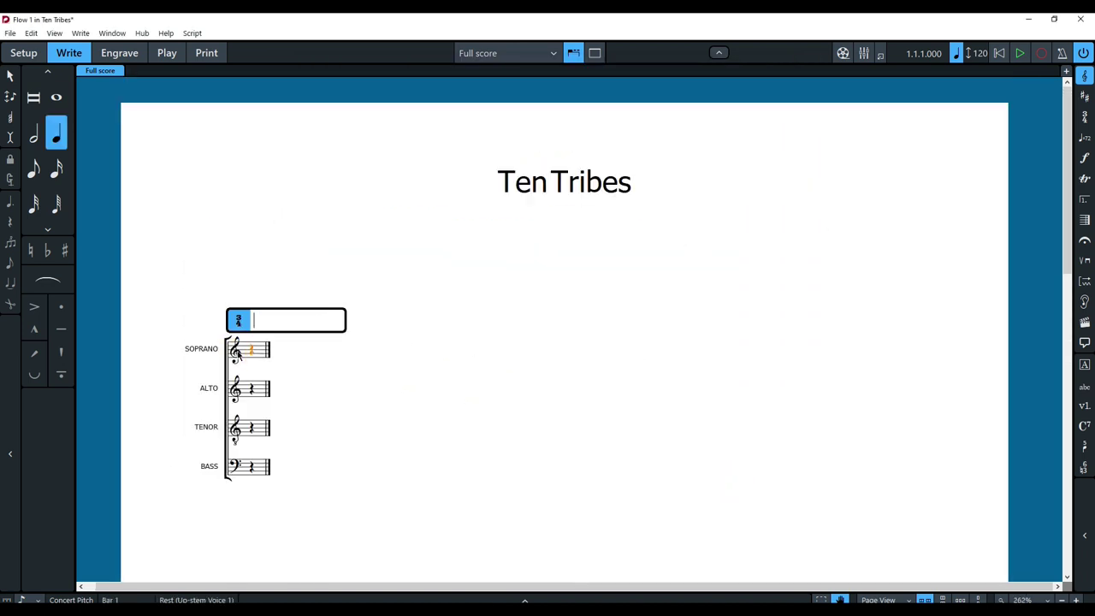
type("4/4")
key("Return")
key("shift+b")
type("11")
key("Return")
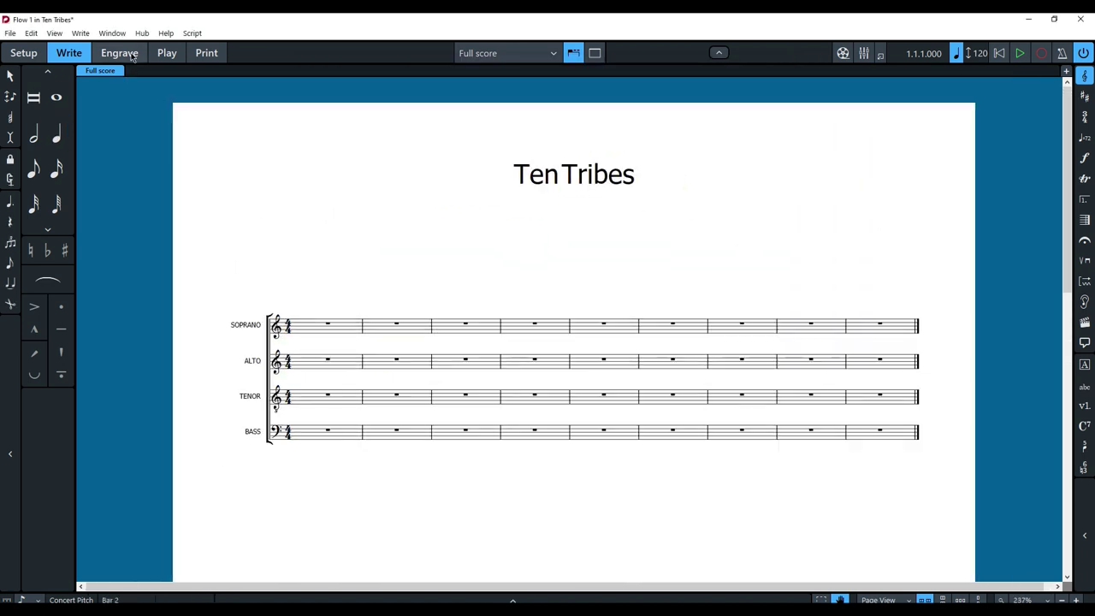
Switch to Play mode and load Emvoice One in place of NotePerformer as the VST instrument.
left_click(165, 53)
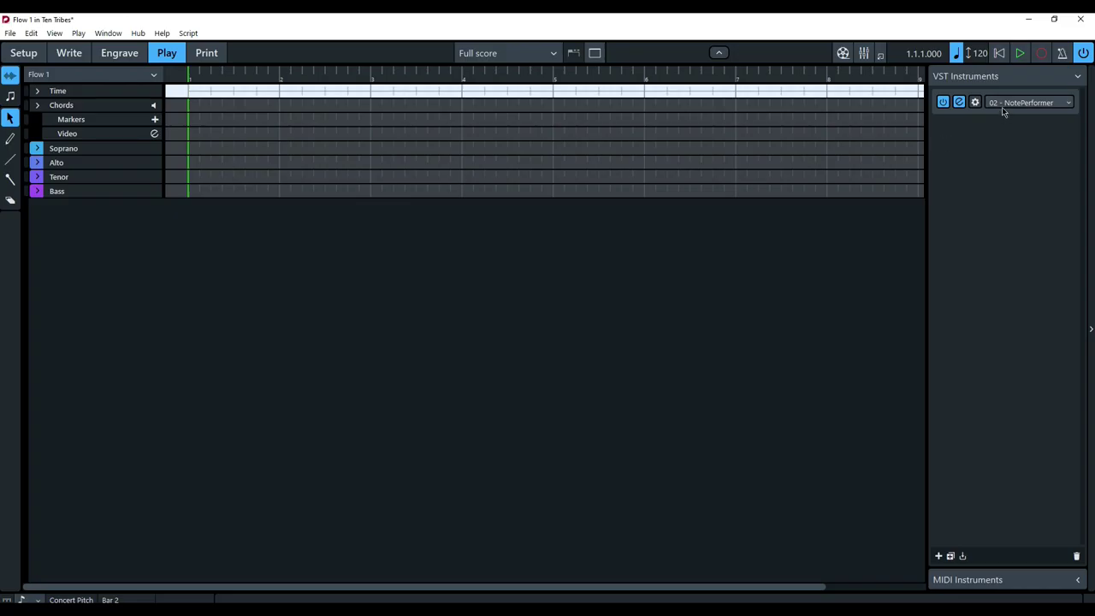
left_click(1002, 103)
left_click(980, 107)
Add three more Emvoice One instances by duplication and open the editor of each new instance.
left_click(951, 556)
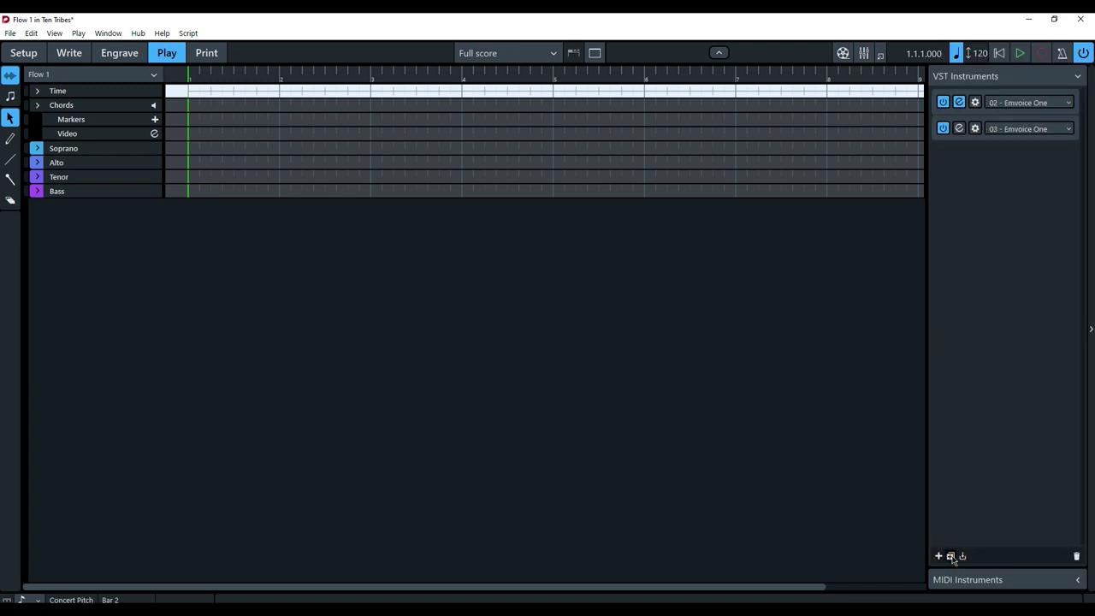
left_click(951, 556)
left_click(950, 556)
left_click(959, 128)
left_click(959, 155)
left_click(959, 180)
Rename the endpoint of instrument 02 as Emvoice One Sopranos.
left_click(975, 103)
left_click(289, 158)
type("Sopranos")
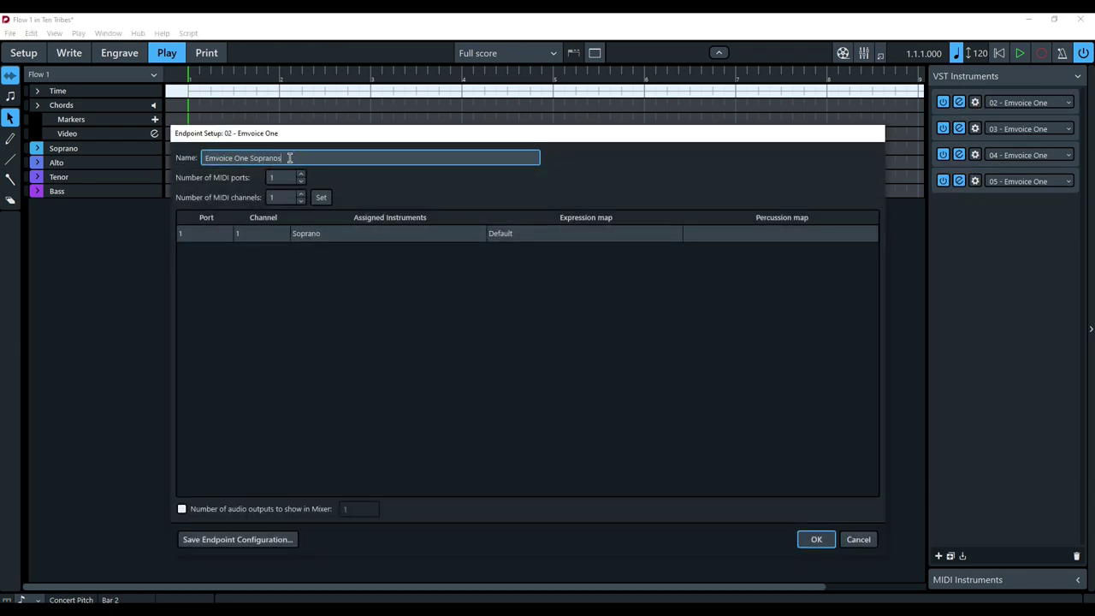
left_click(816, 539)
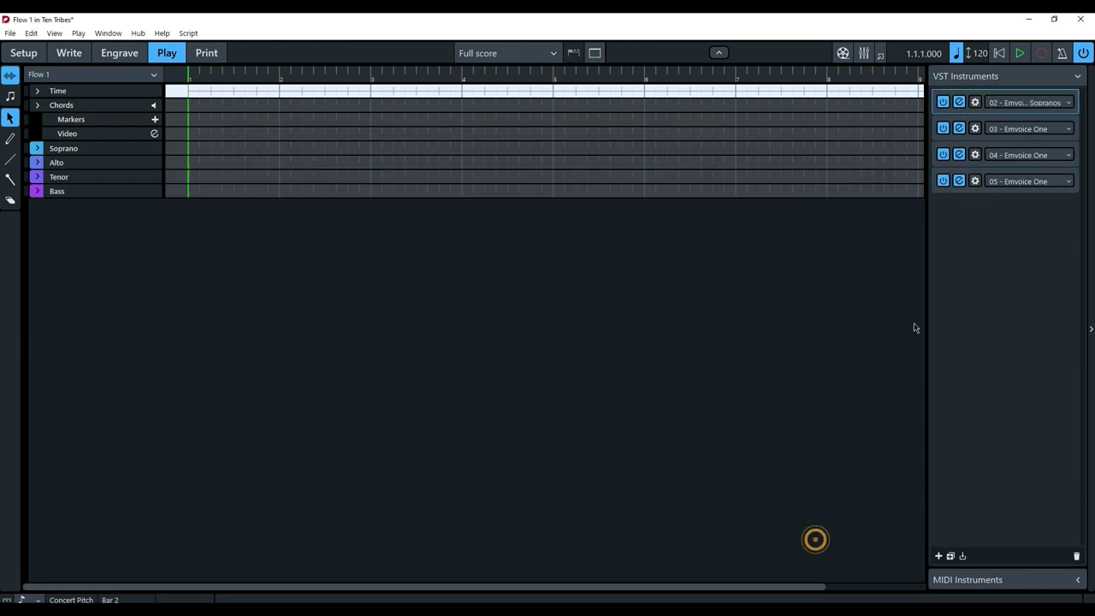
Rename the endpoint of instrument 03 as Emvoice One Altos and show 1 audio output in the Mixer.
left_click(974, 128)
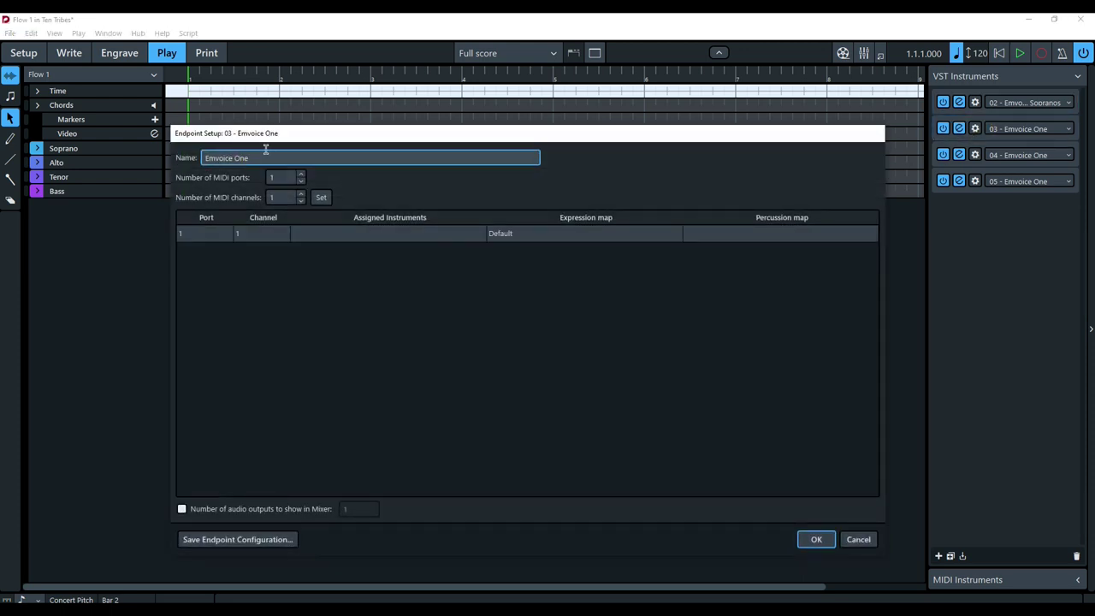
type("Altos")
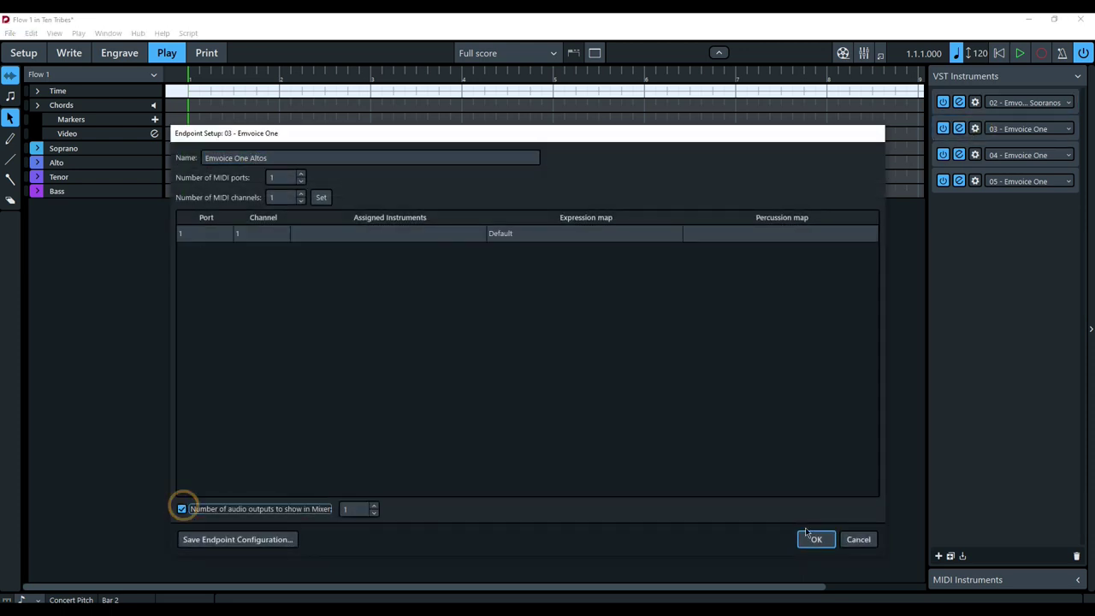
left_click(816, 539)
Rename the endpoint of instrument 04 as Emvoice One Tenors and show 1 audio output in the Mixer.
left_click(974, 155)
left_click(309, 152)
type("Tenors")
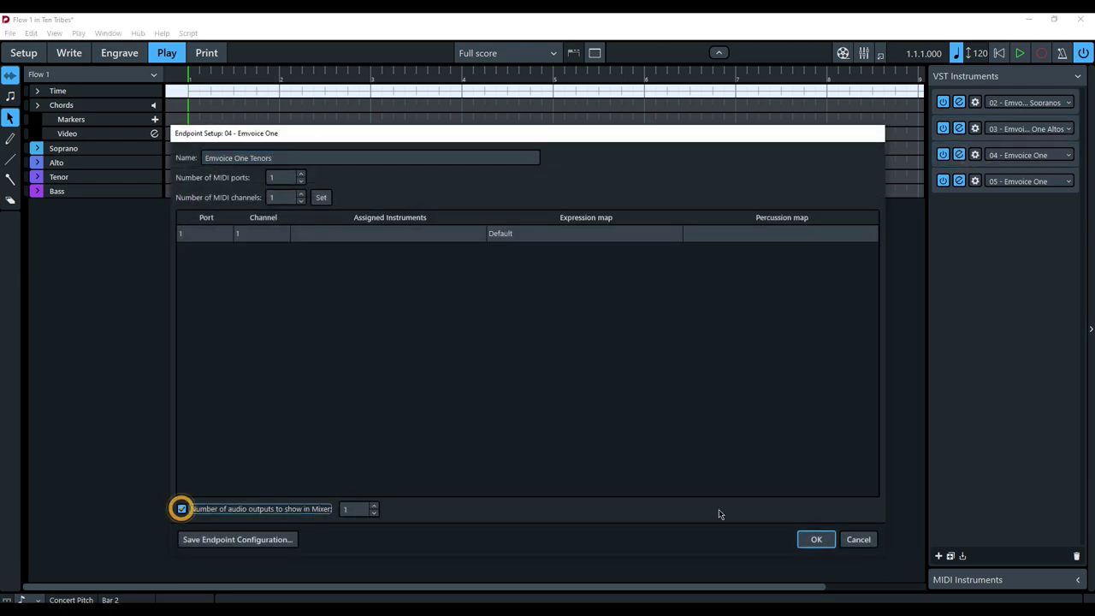
left_click(816, 539)
Rename the endpoint of instrument 05 as Emvoice One Basses.
left_click(974, 182)
left_click(266, 154)
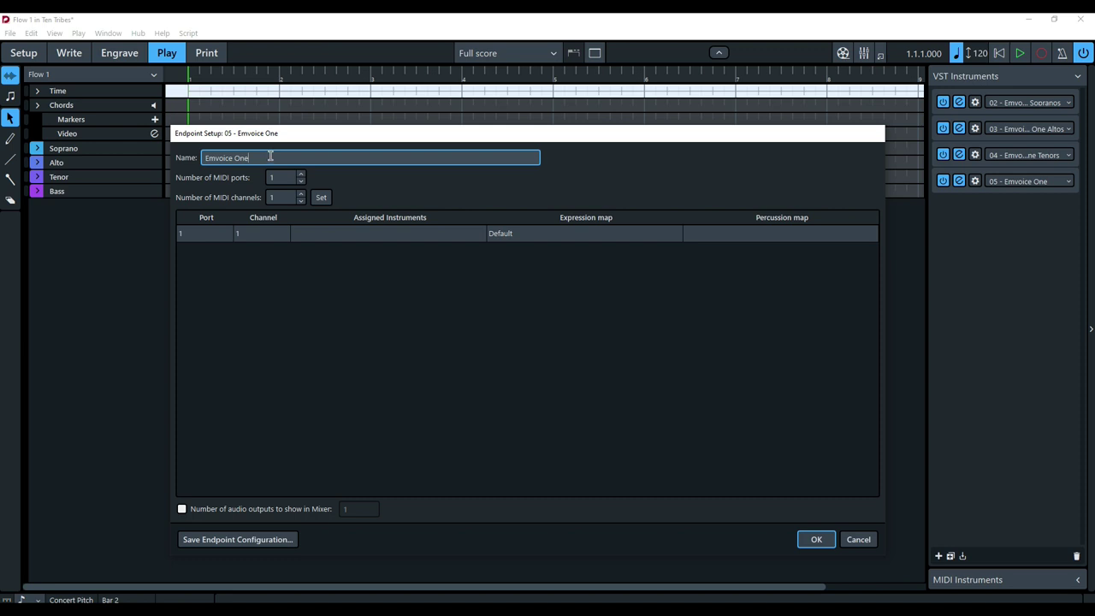
left_click(816, 539)
Close the editor windows of all four Emvoice One instances.
left_click(959, 102)
left_click(959, 128)
left_click(959, 154)
left_click(958, 180)
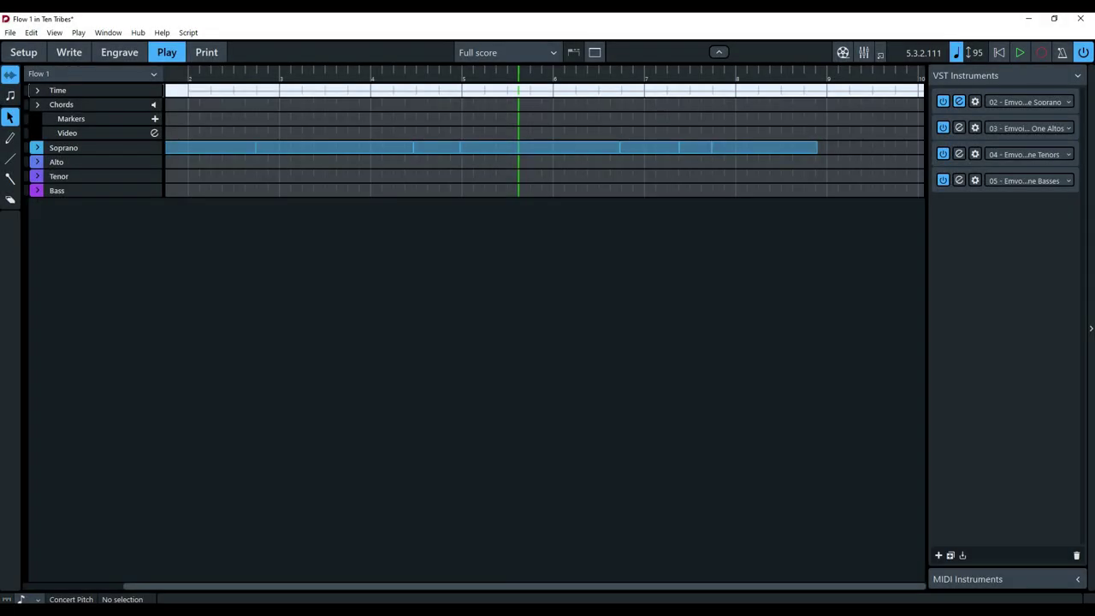
Open the soprano Emvoice One editor, reposition its window, and choose a larger editor size.
left_click(959, 102)
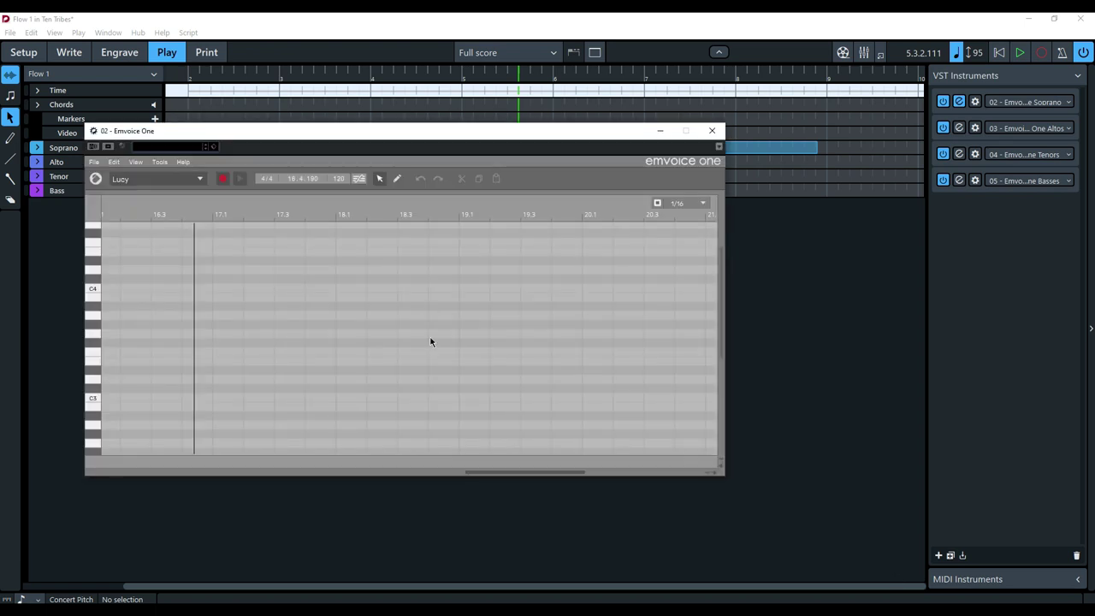
left_click_drag(370, 131, 432, 149)
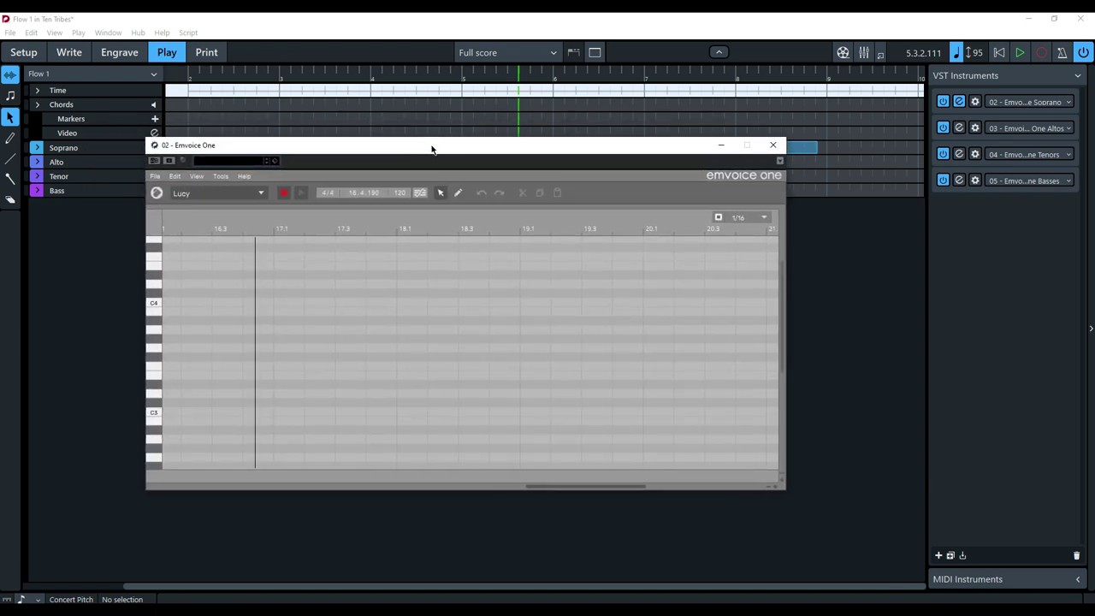
left_click(196, 176)
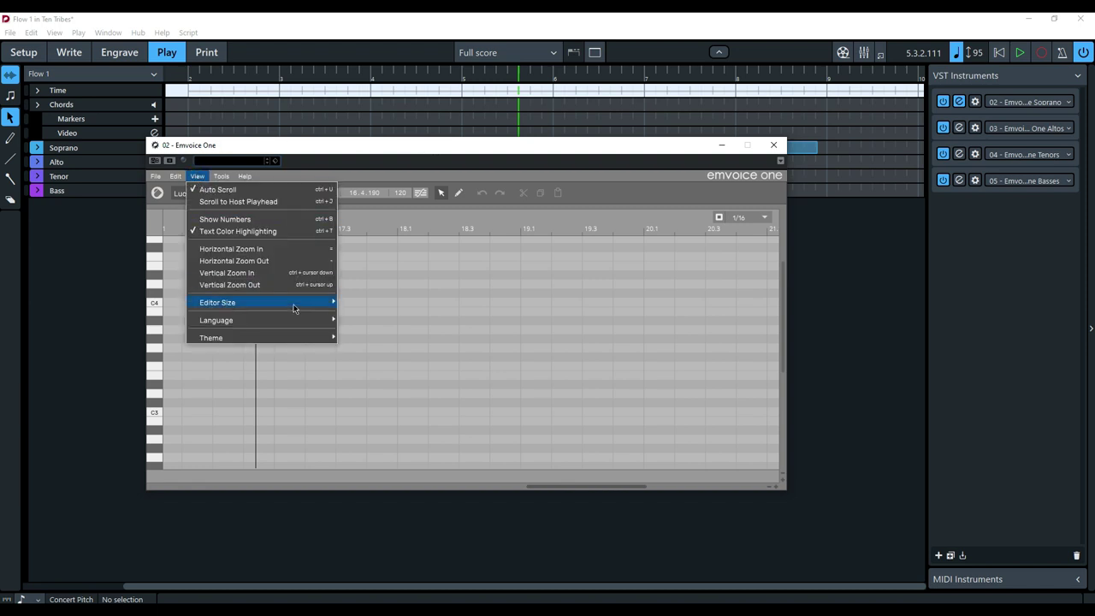
mouse_move(293, 304)
left_click(360, 332)
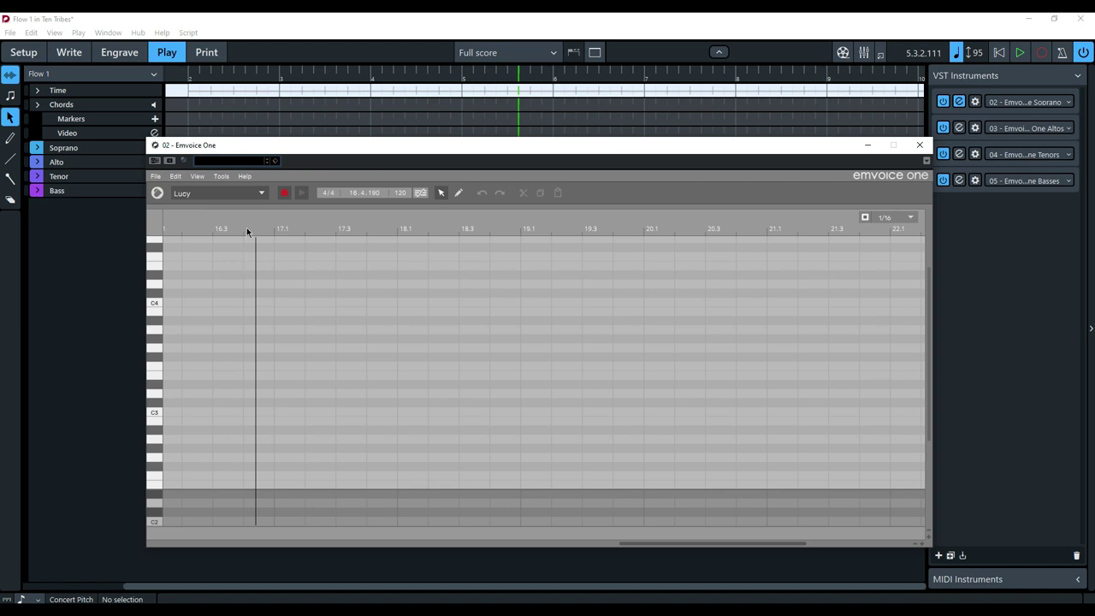
Set the Emvoice One editor theme to Light.
left_click(197, 177)
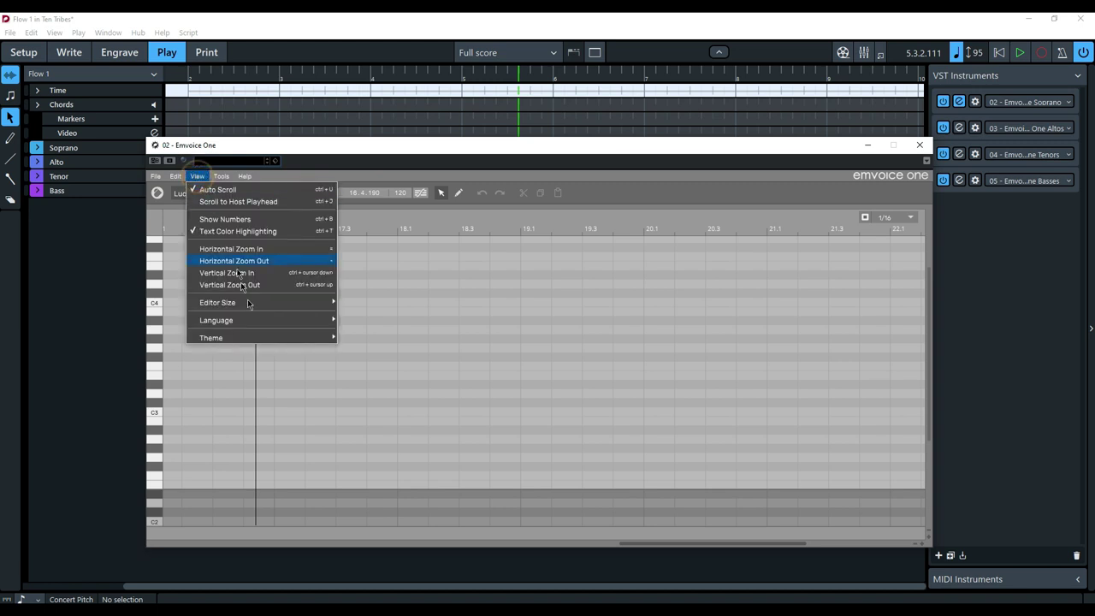
mouse_move(316, 342)
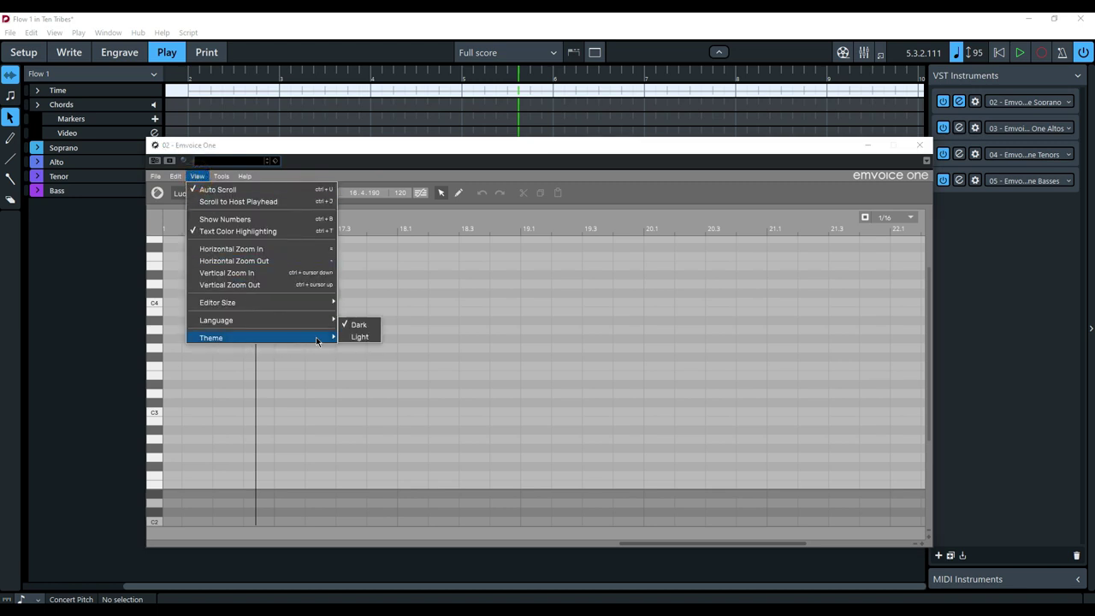
left_click(362, 337)
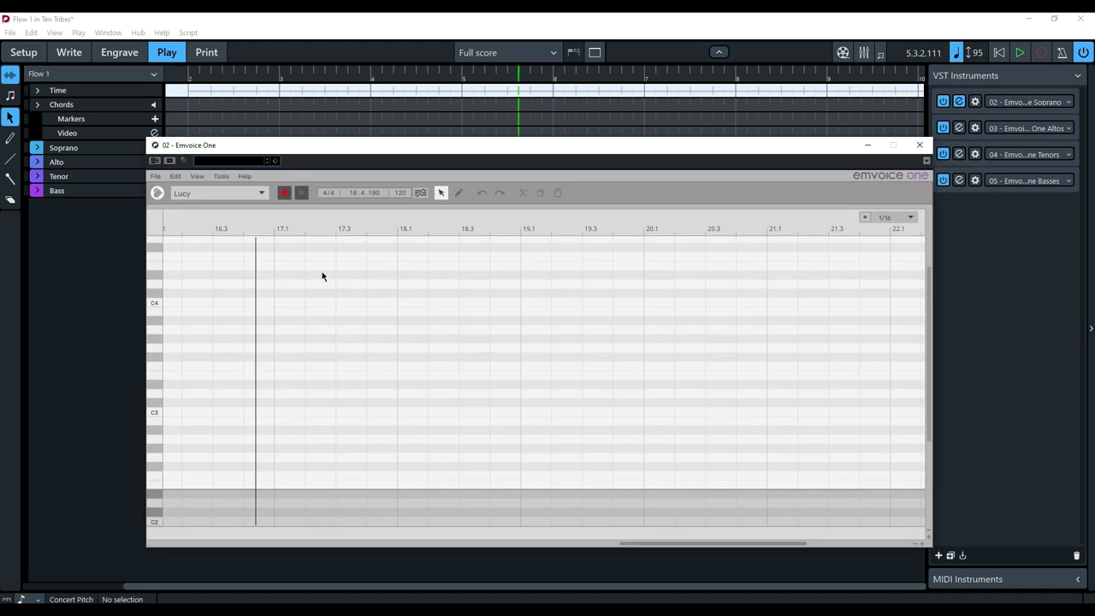
Try the Jay voice, inspect its note range on the piano roll, and restore the Lucy voice.
left_click(260, 196)
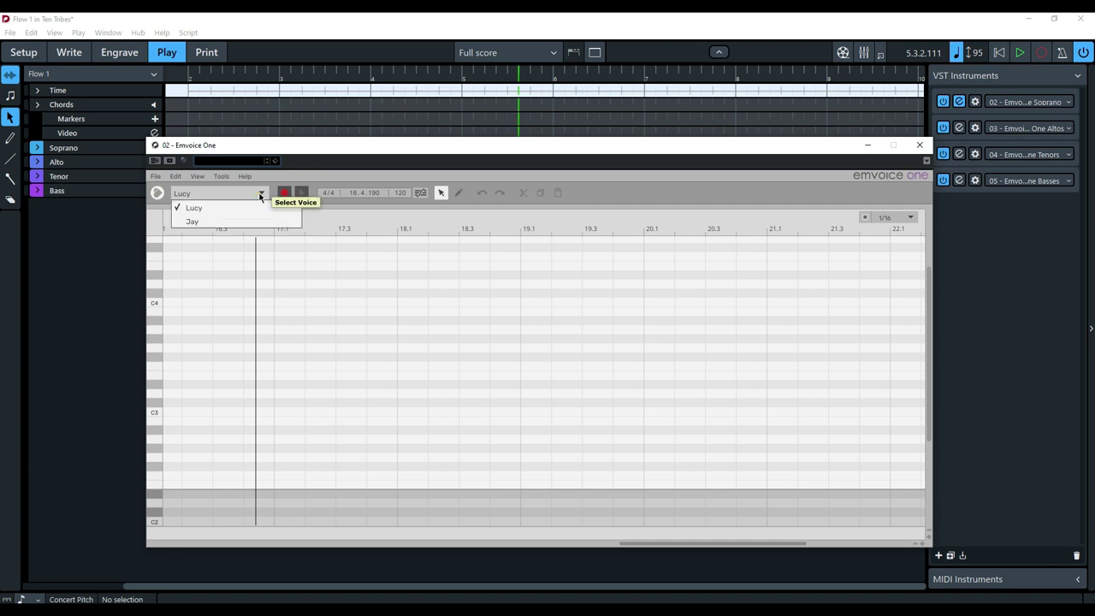
left_click(209, 222)
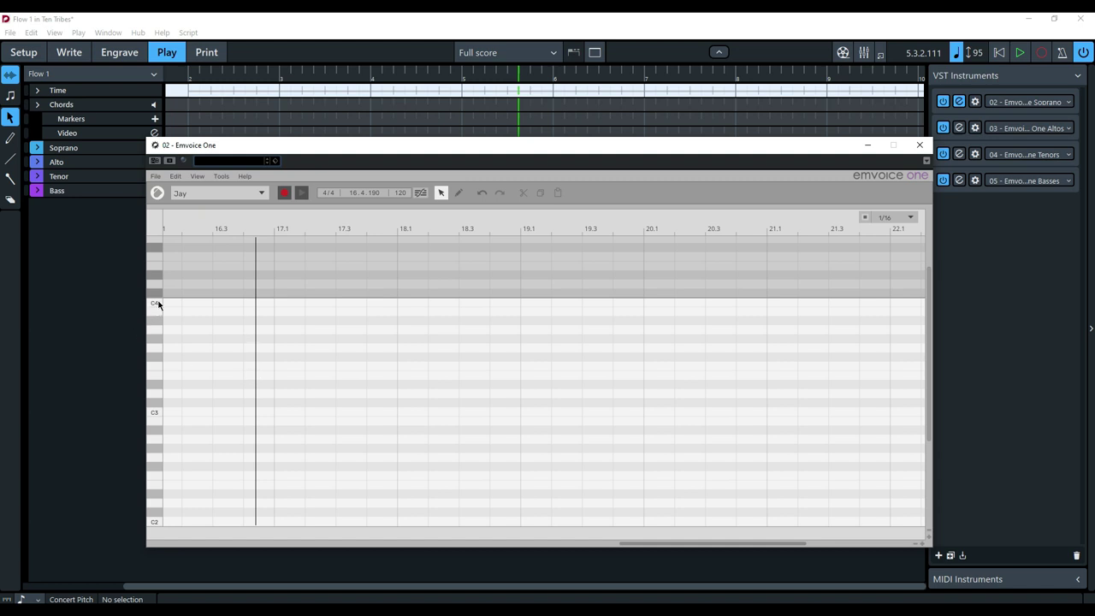
scroll(167, 428, "down", 3)
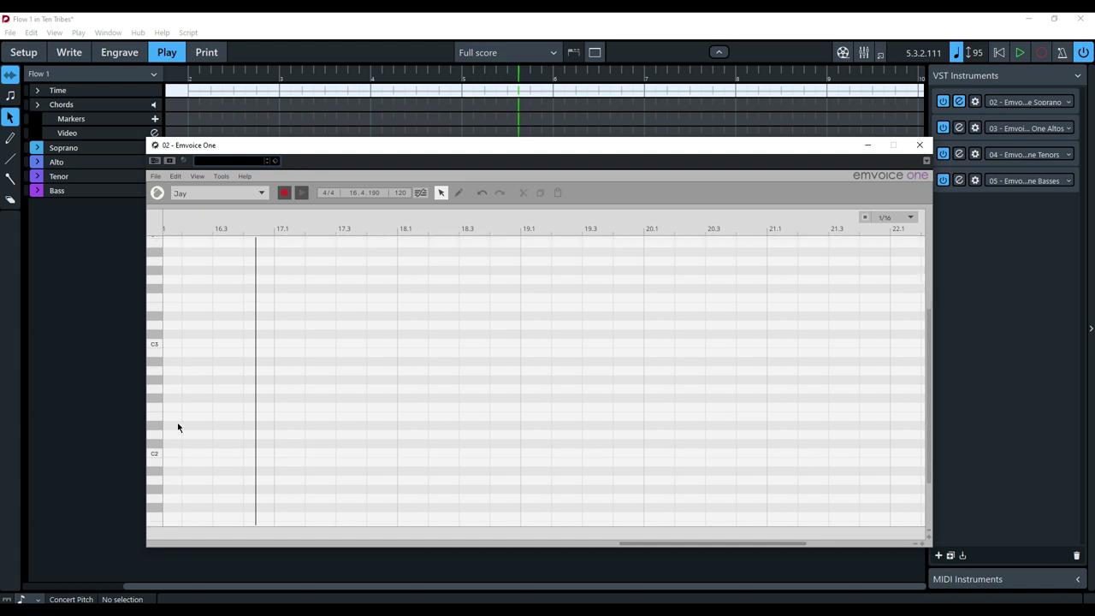
left_click(260, 195)
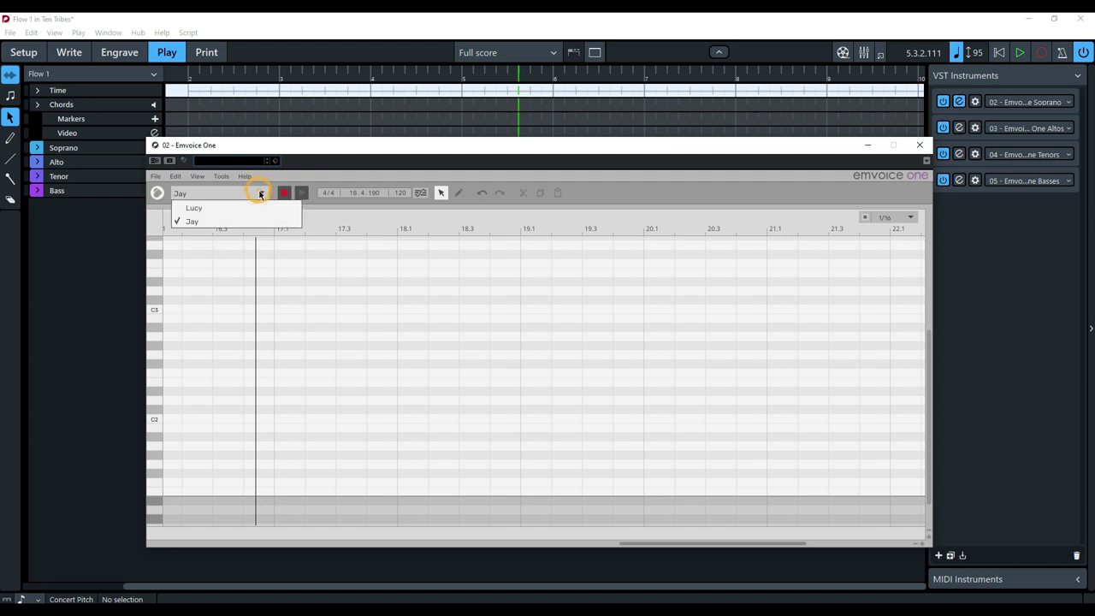
left_click(194, 210)
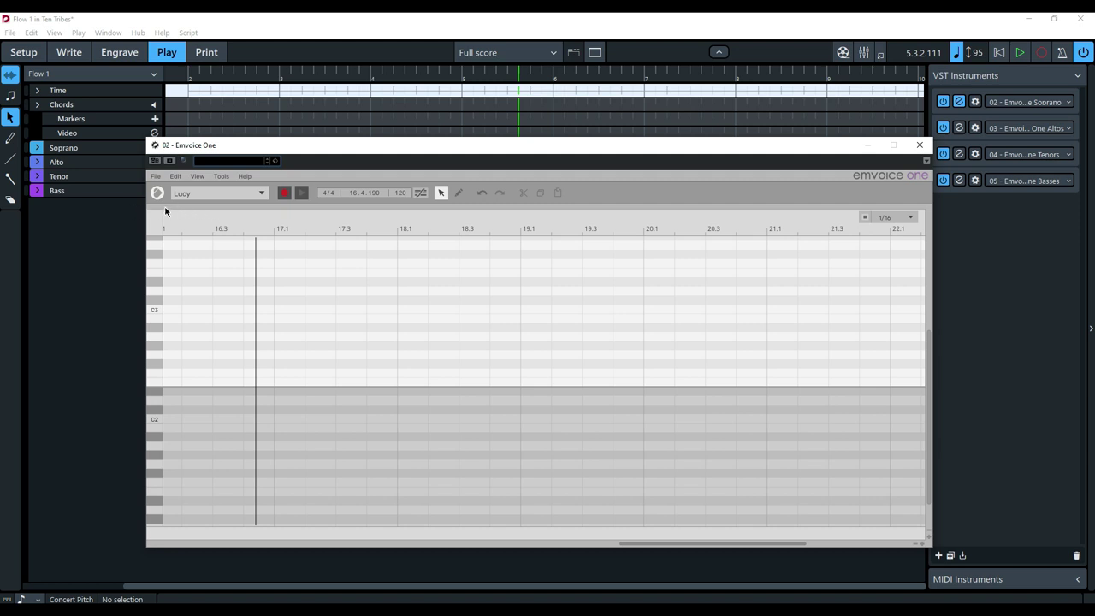
Review the constant and varying tempo/time signature options, leaving Constant Tempo/Time Signature selected.
left_click(283, 195)
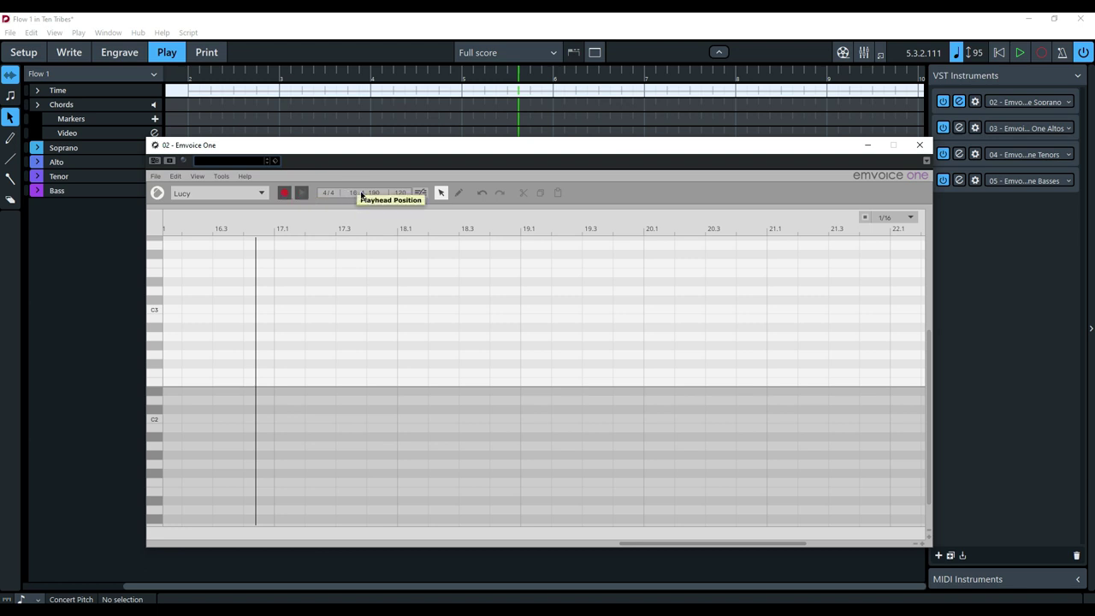
left_click(419, 193)
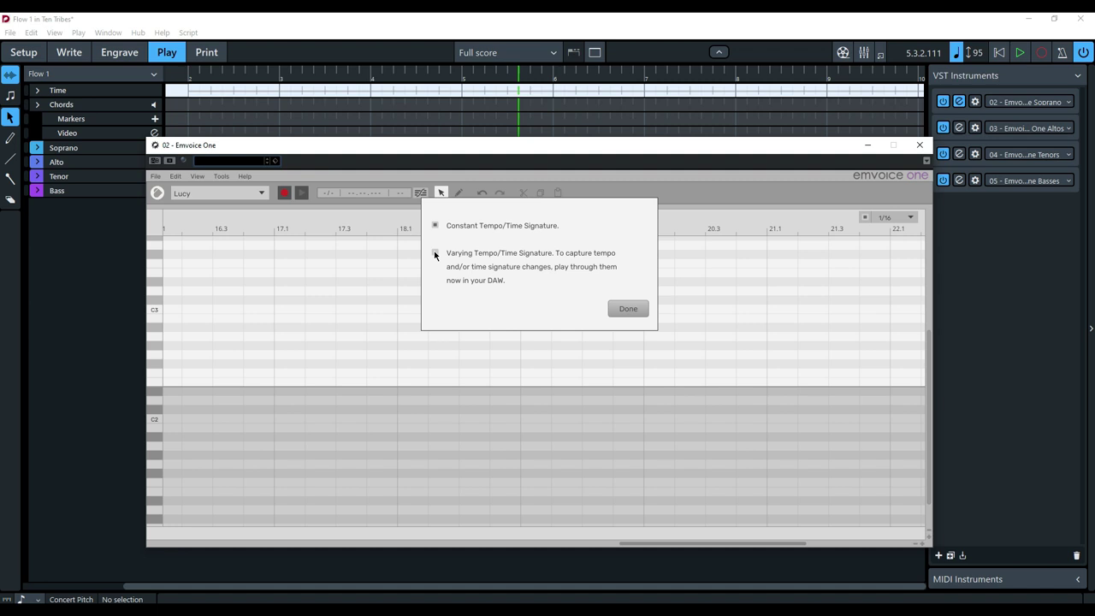
left_click(628, 309)
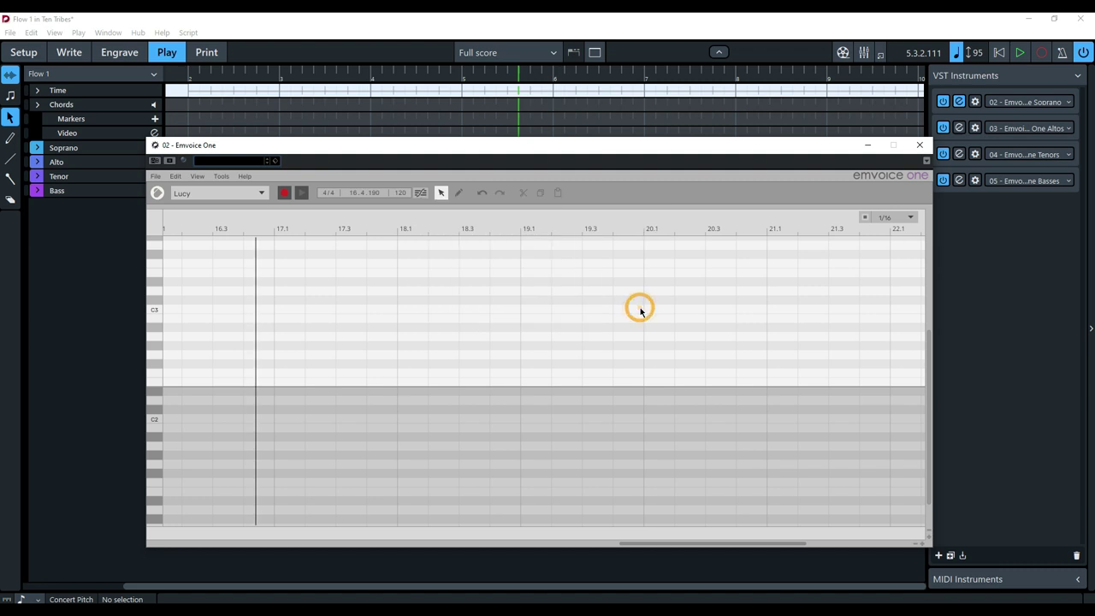
Activate the pencil tool and scroll the Emvoice One piano roll to the host playhead.
left_click(459, 193)
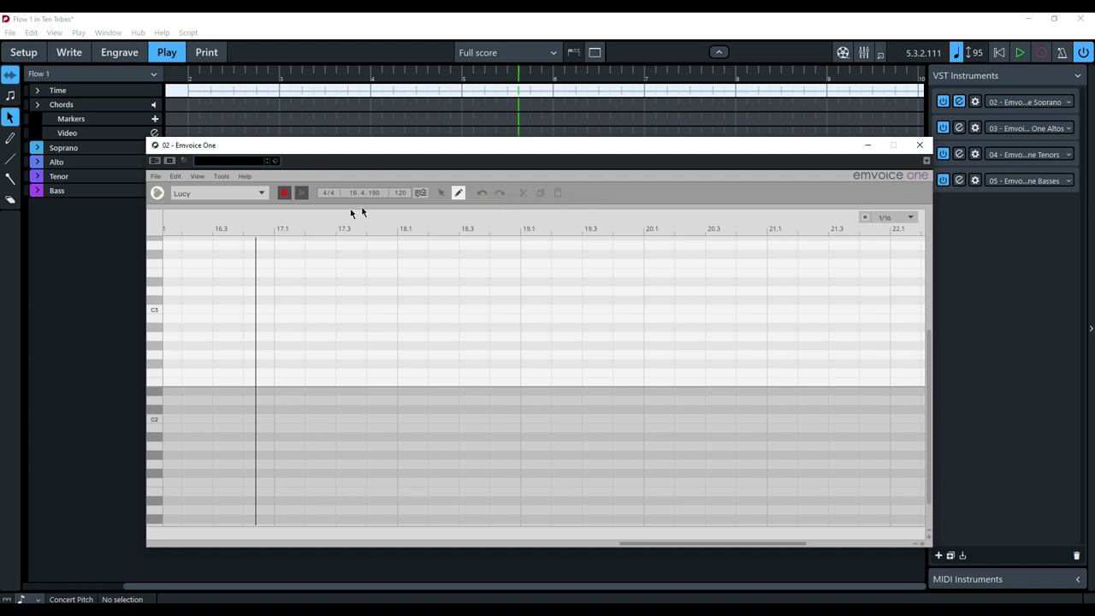
left_click(175, 177)
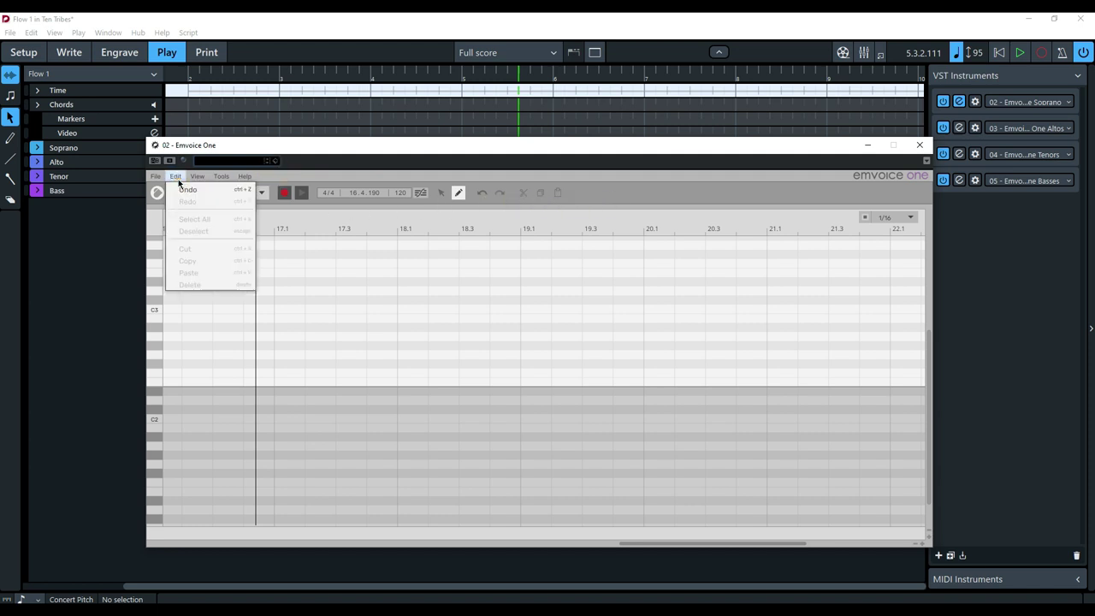
mouse_move(195, 178)
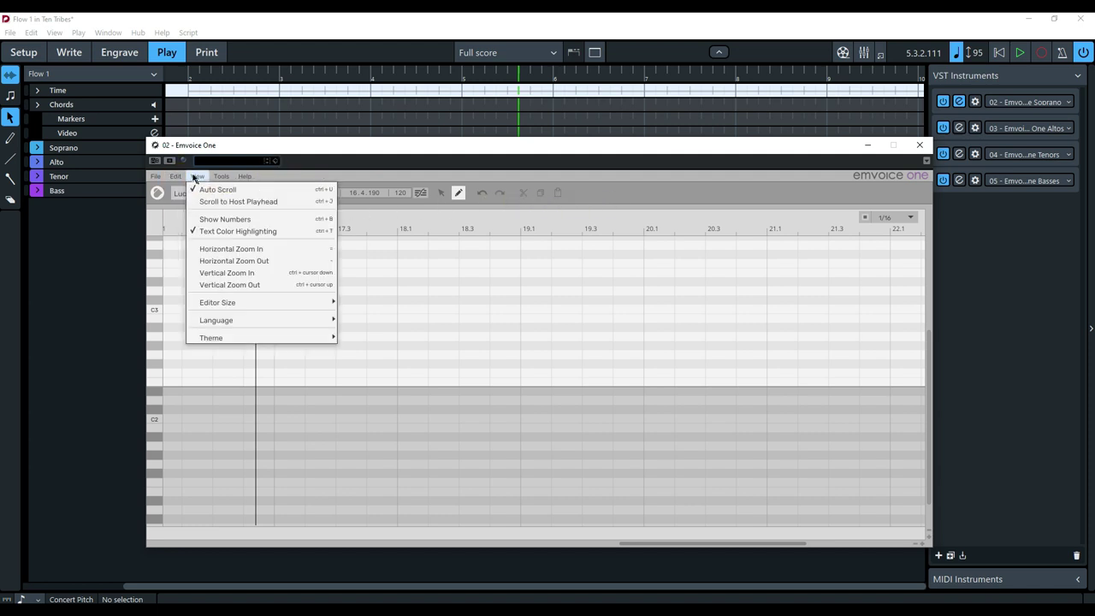
left_click(235, 200)
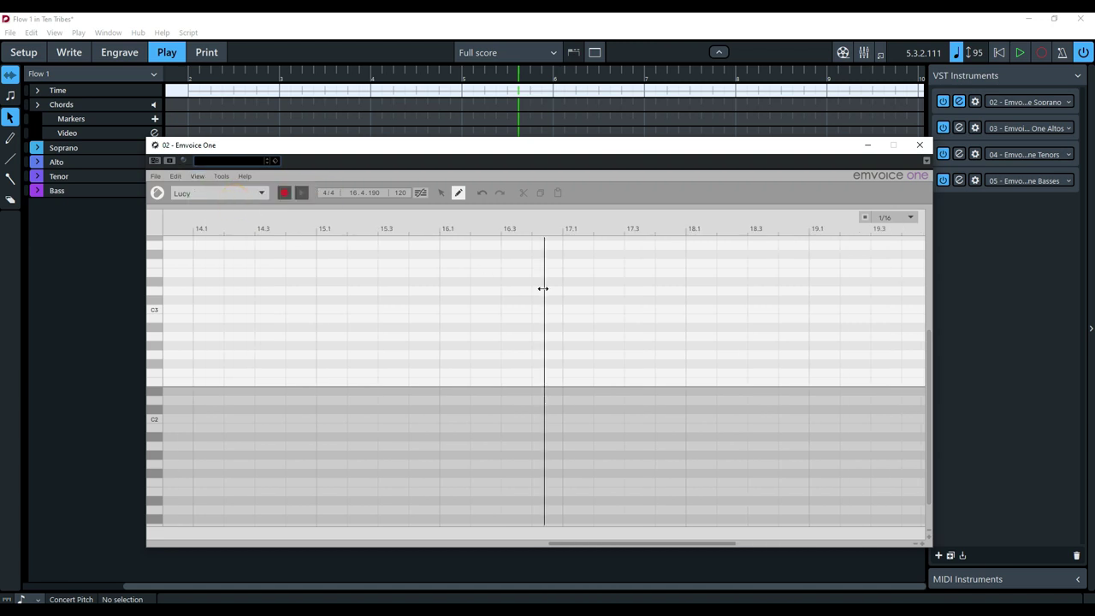
Place the project playhead late in bar 4 on the timeline and start playback.
left_click(442, 79)
key("space")
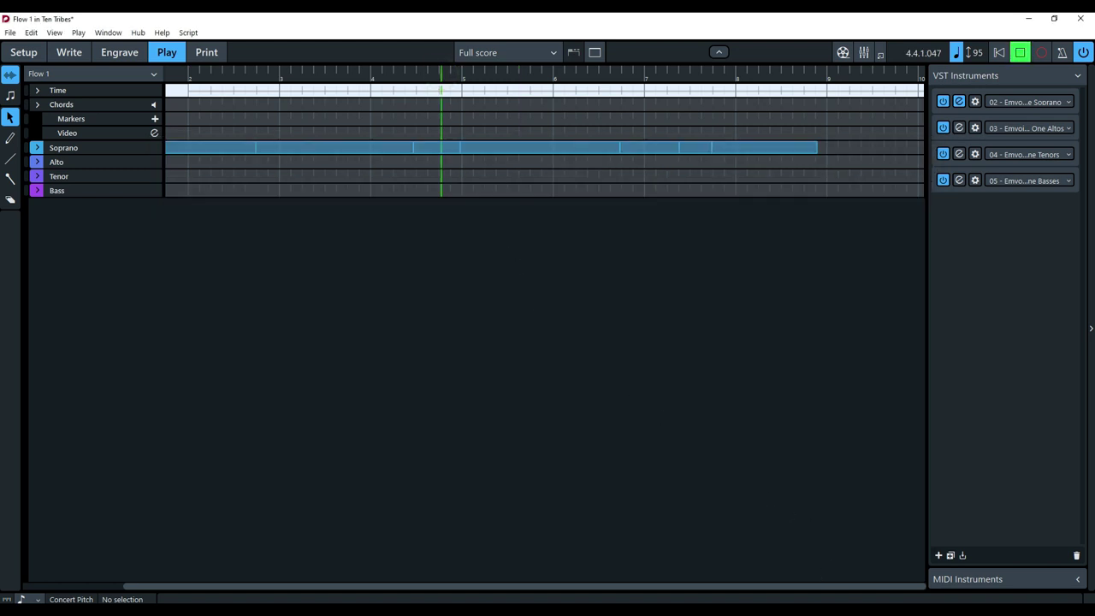
Check how the Emvoice One playhead follows the project playback, stop playback, and return to the Emvoice One editor.
key("alt+Tab")
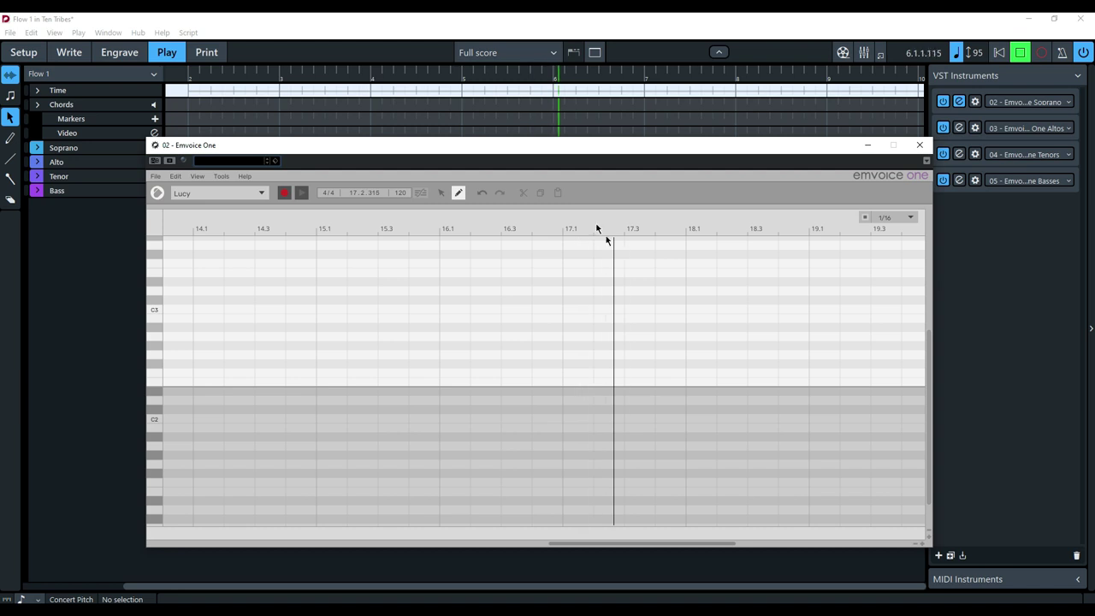
key("alt+Tab")
key("space")
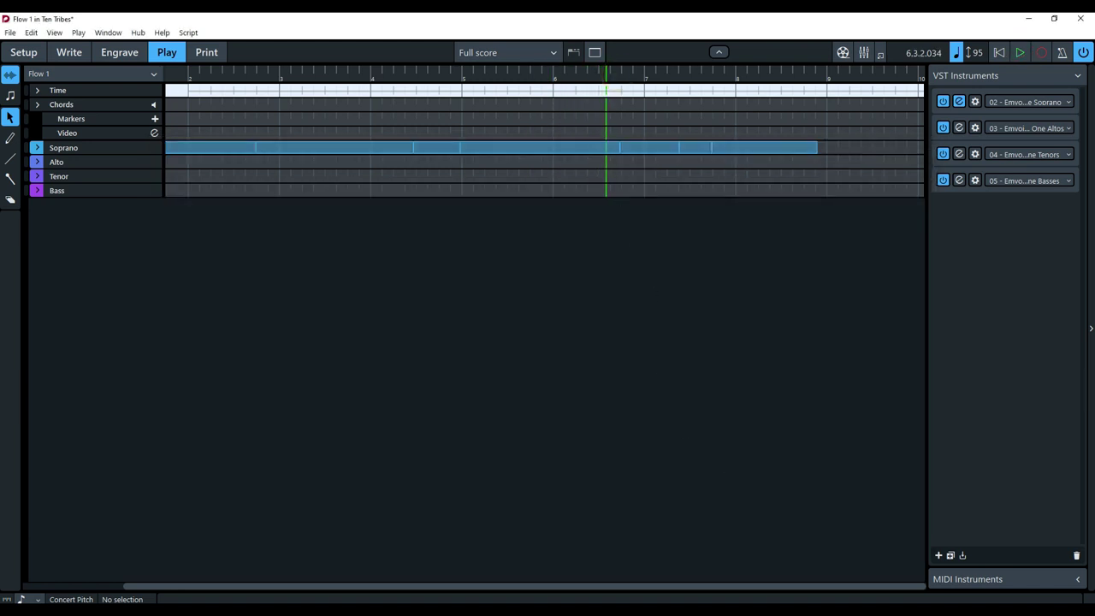
key("alt+Tab")
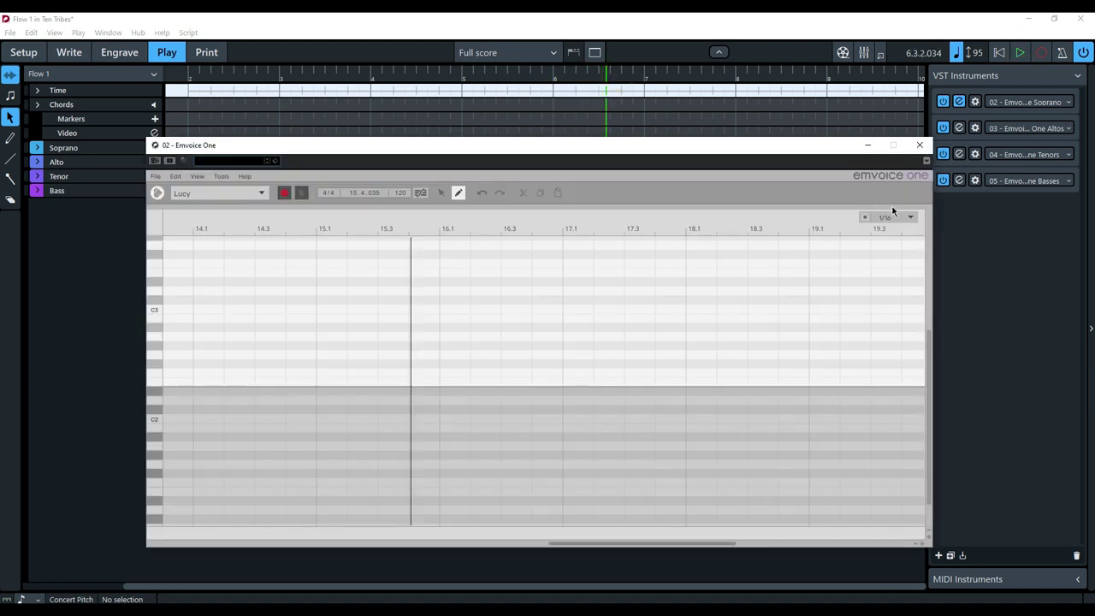
Review the plug-in's preset and A/B setting options without choosing any, and reposition the Emvoice One window.
left_click(926, 160)
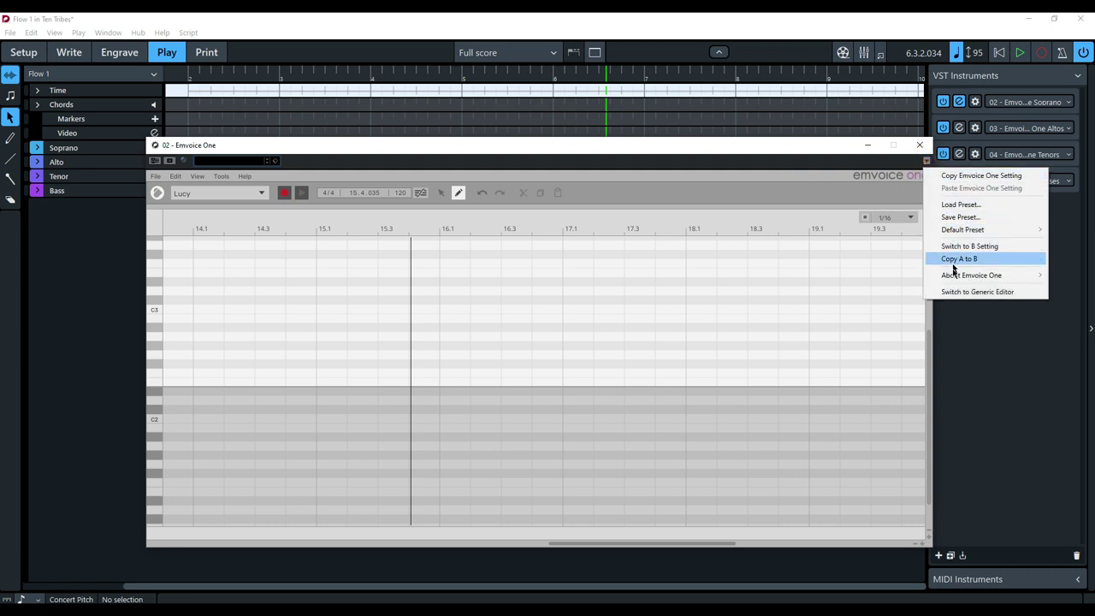
left_click(784, 152)
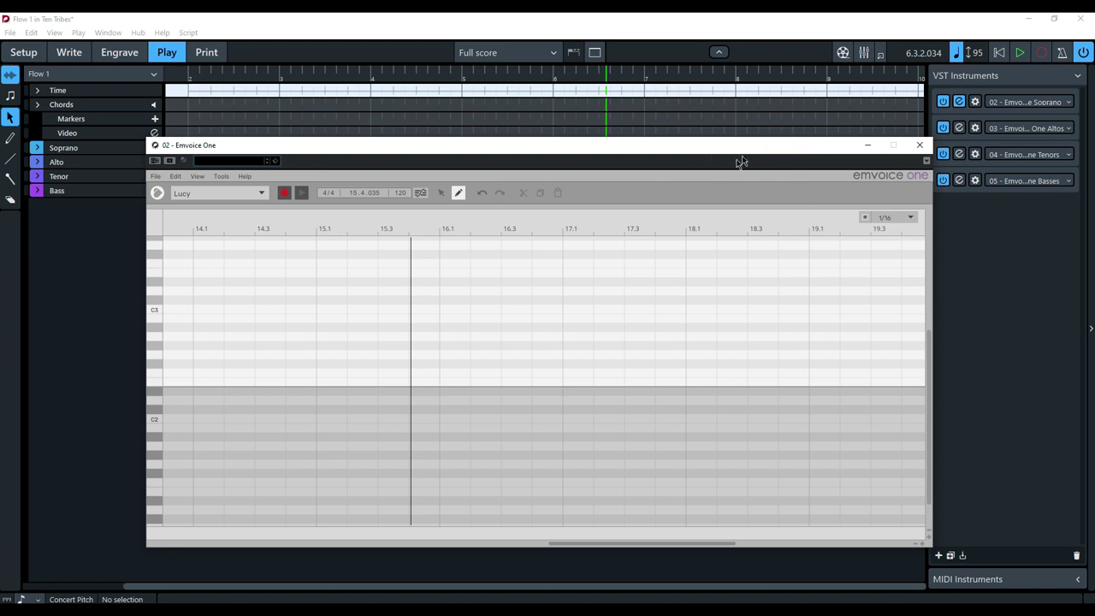
left_click_drag(528, 152, 455, 154)
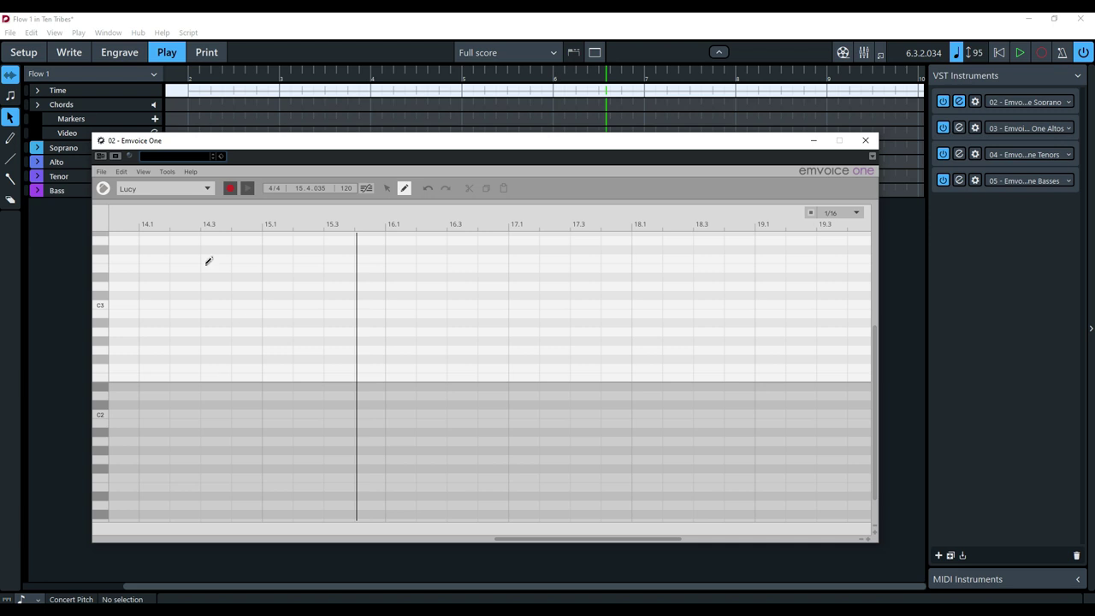
Keep the Lucy voice and draw four separate notes on F3, G♯3, E3 and C4 across bars 15 to 17.
left_click(207, 189)
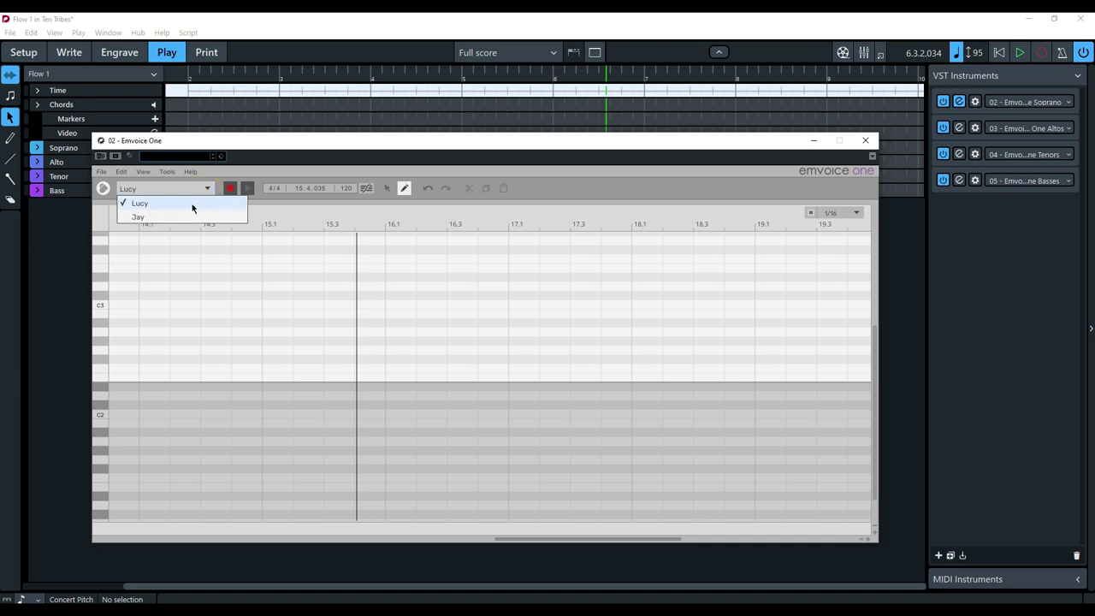
left_click(192, 205)
scroll(334, 337, "up", 4)
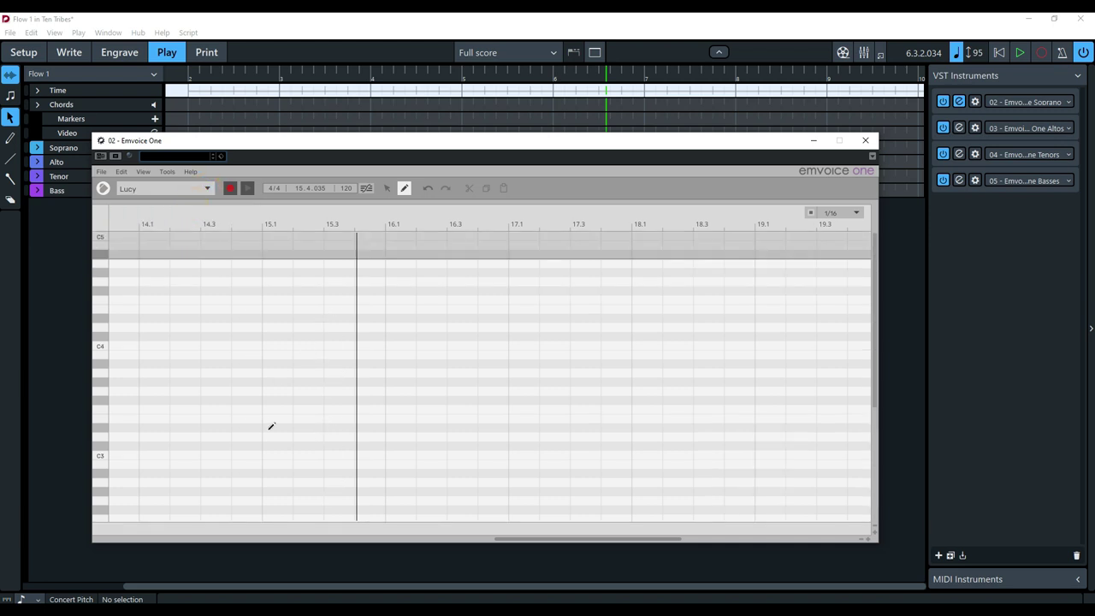
left_click_drag(268, 406, 331, 403)
left_click_drag(361, 382, 419, 382)
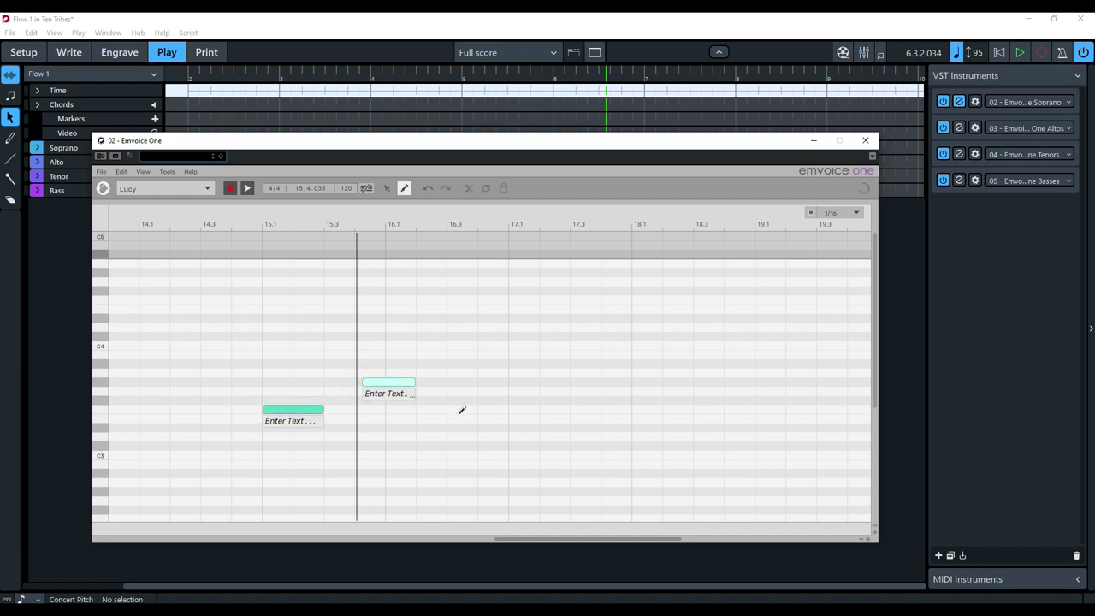
left_click_drag(448, 418, 508, 418)
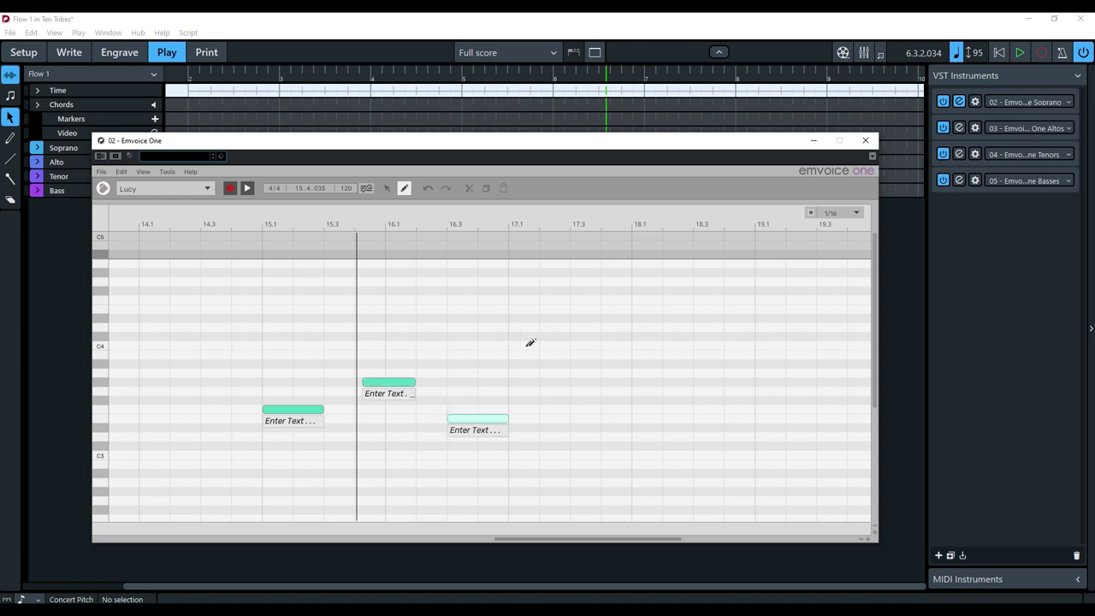
left_click_drag(545, 345, 588, 342)
left_click_drag(614, 341, 610, 342)
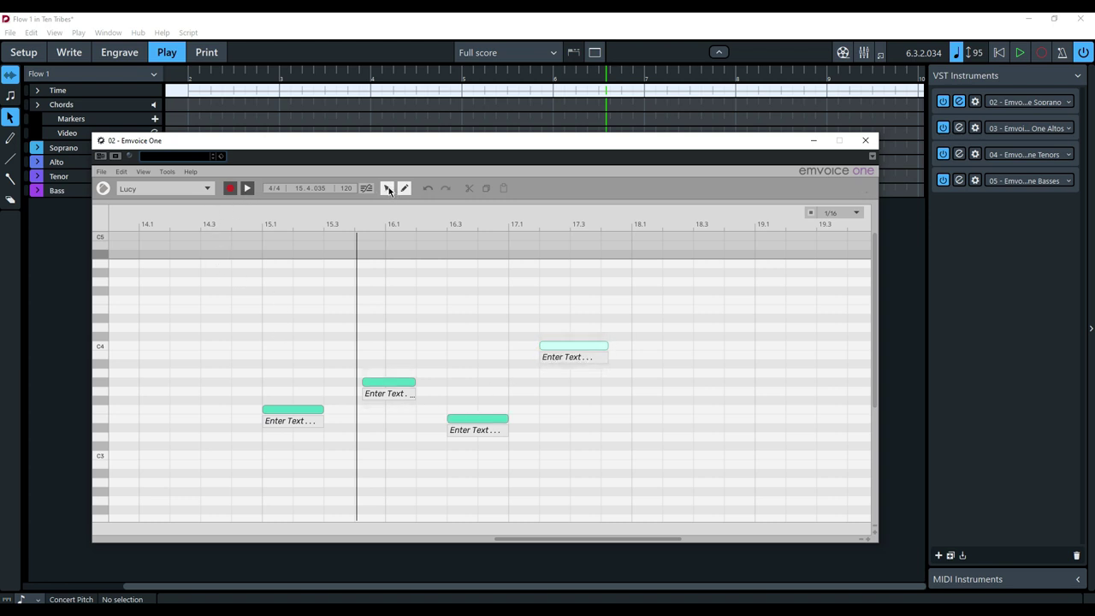
Select all four drawn notes with the selection tool and preview them.
left_click(387, 188)
left_click_drag(290, 342, 653, 465)
left_click(247, 188)
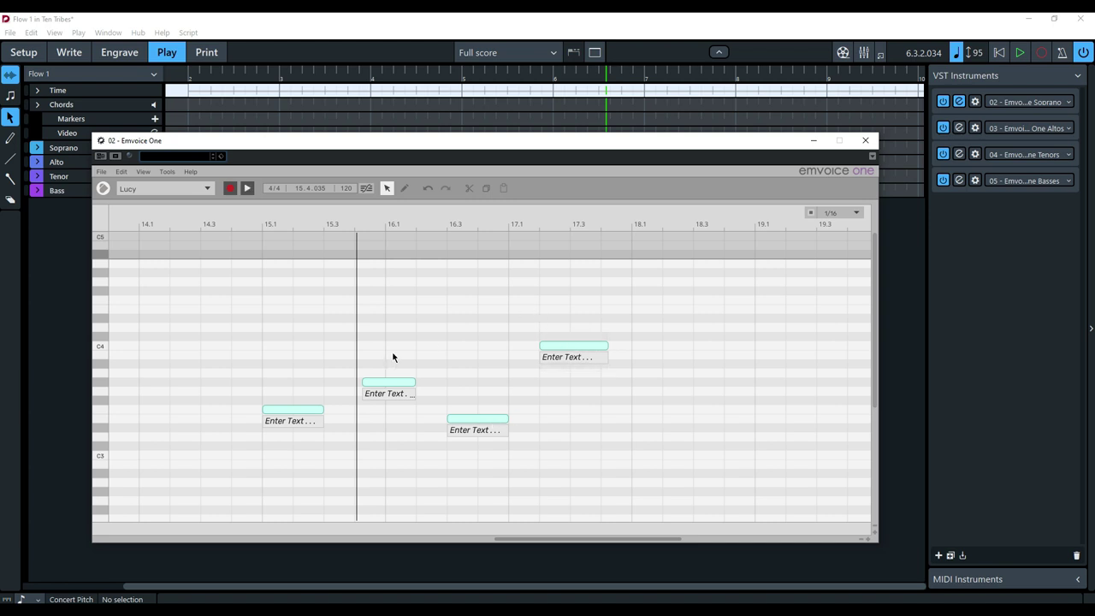
Raise the second note to A3 and the third note to F3, and preview all four notes.
left_click_drag(374, 363, 388, 380)
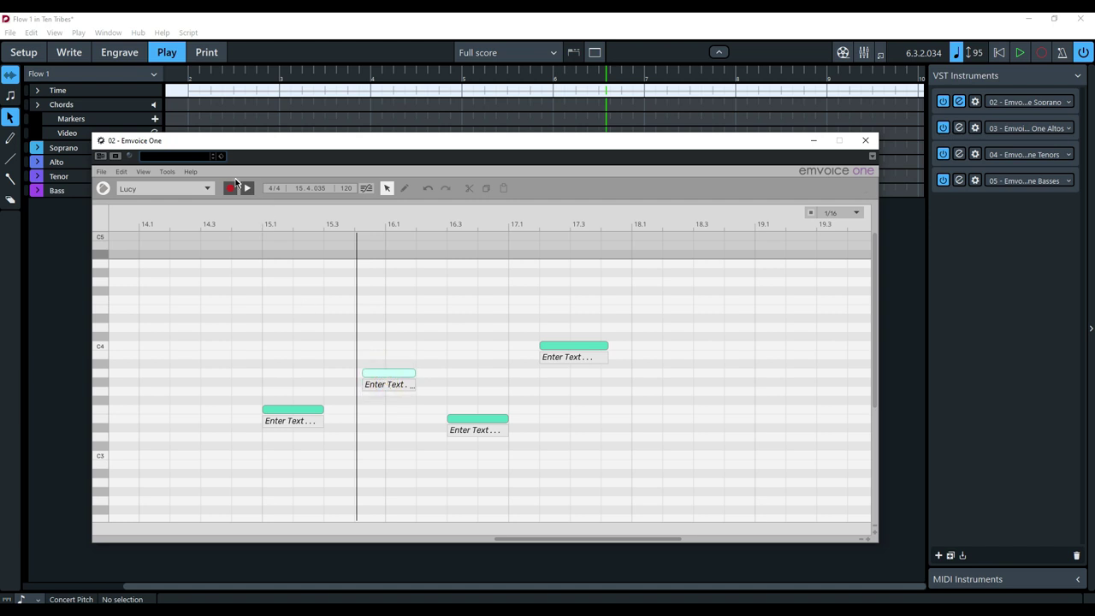
left_click(247, 189)
left_click(248, 189)
left_click(469, 419)
left_click_drag(469, 422, 471, 414)
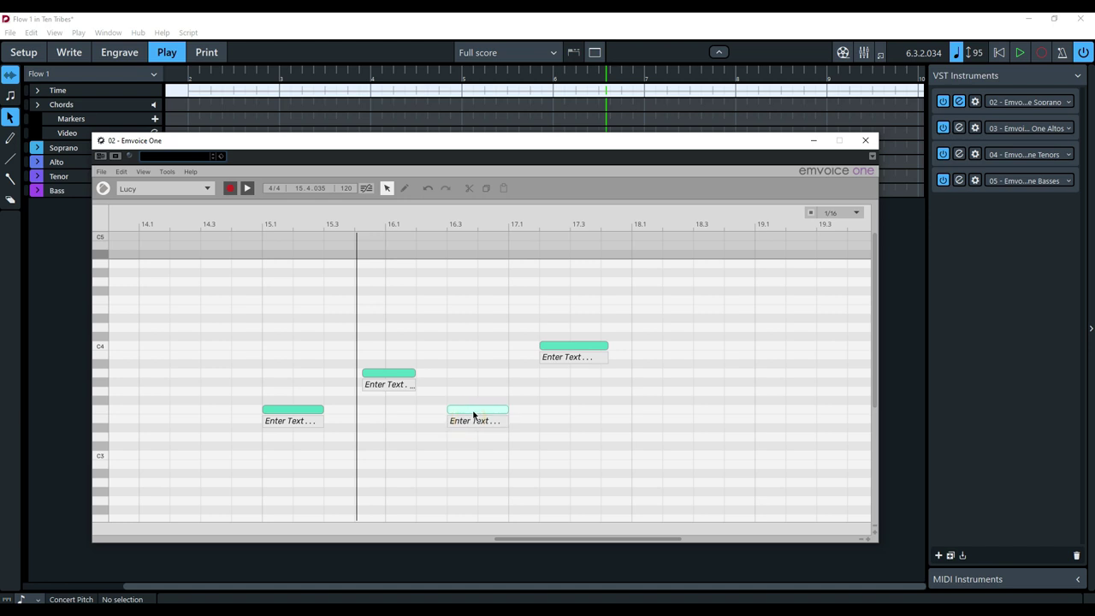
left_click(573, 347)
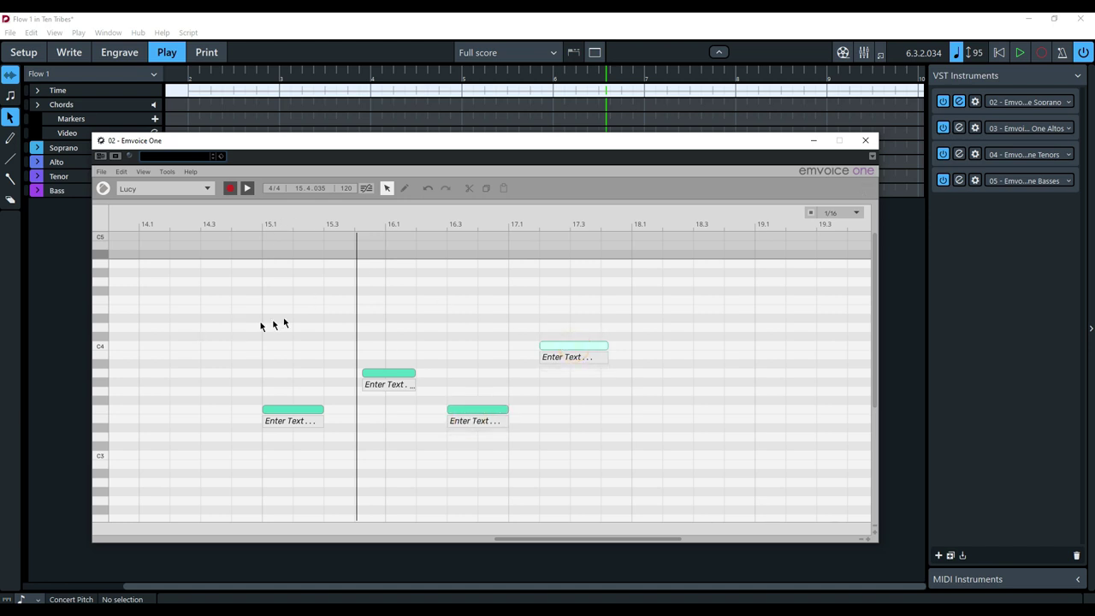
left_click_drag(290, 322, 644, 443)
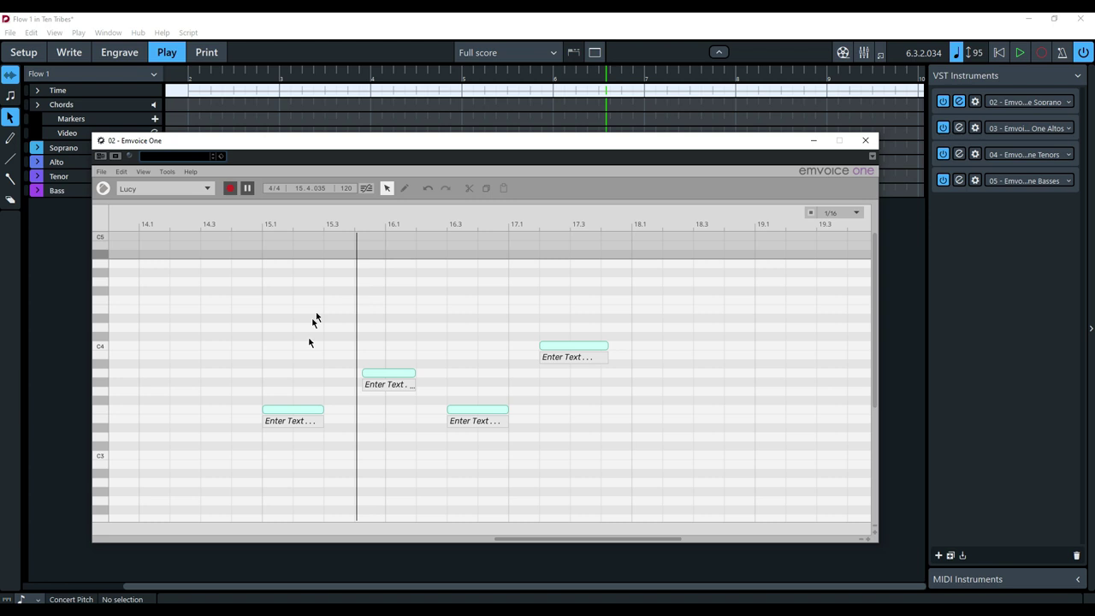
Enter the lyrics "One", "two", "three" and "four" under the four notes in order, and preview the sung phrase.
left_click(297, 423)
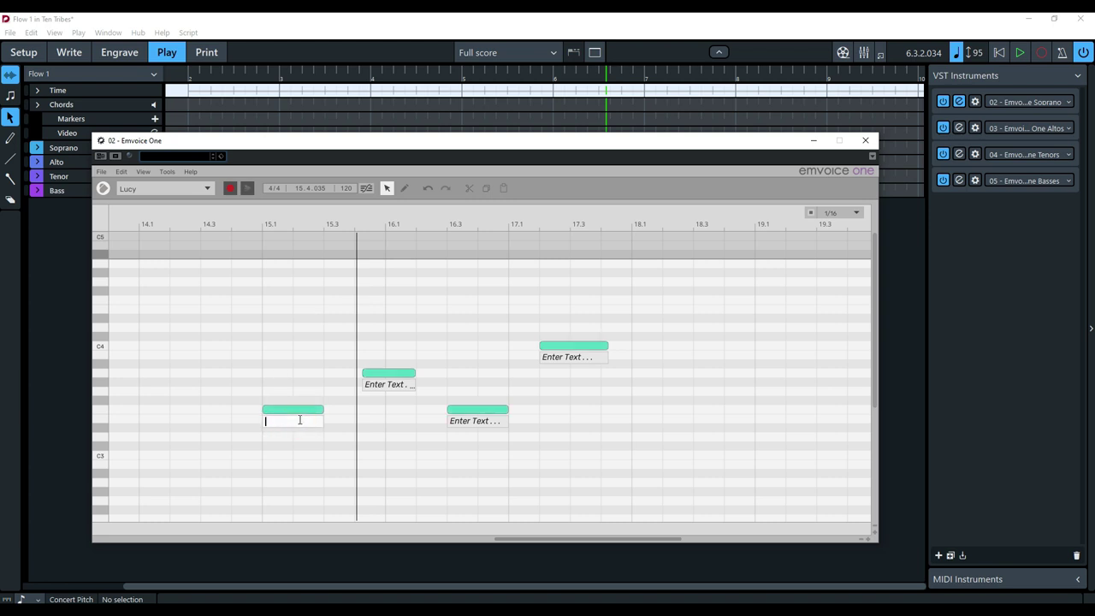
left_click(395, 384)
left_click(460, 422)
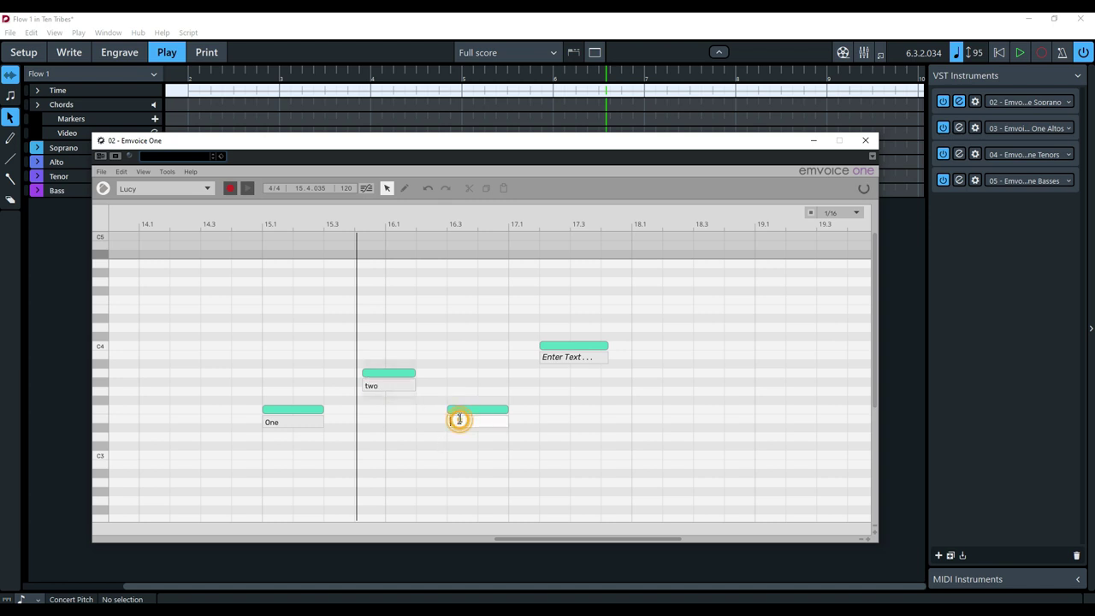
left_click(585, 359)
type("four")
left_click(626, 432)
left_click_drag(294, 278, 631, 462)
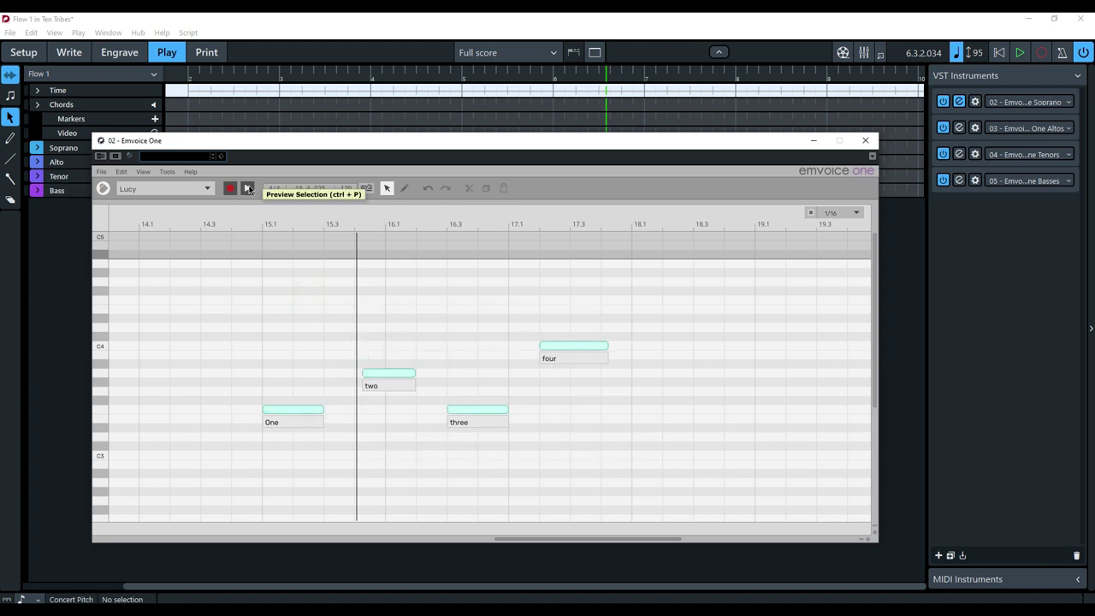
left_click(248, 188)
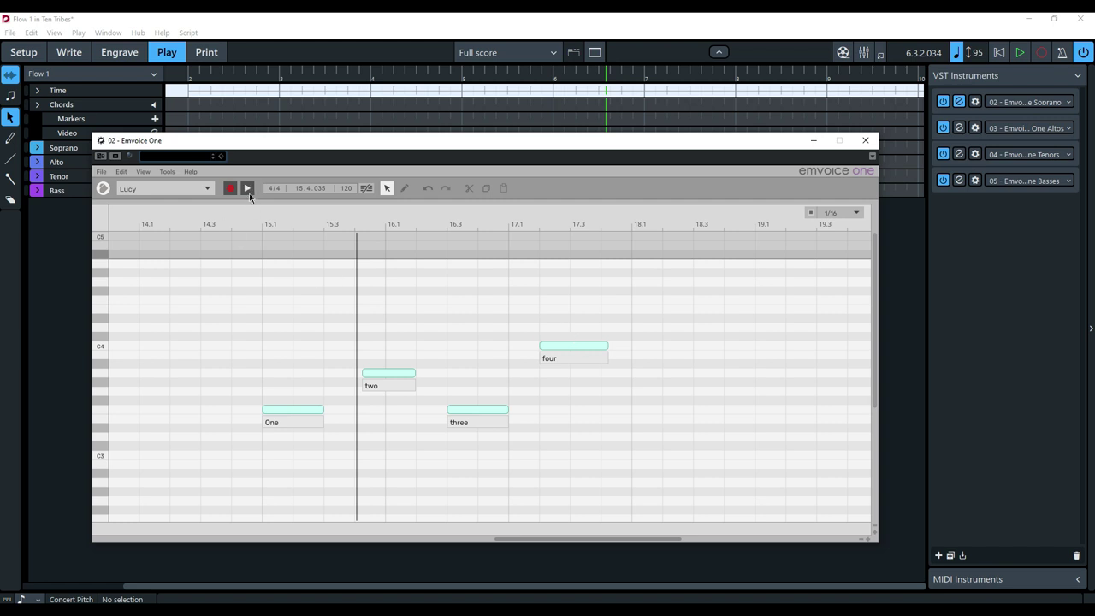
Lengthen the "four" note to about one bar and shorten the "One" note to about an eighth note.
left_click(587, 313)
left_click_drag(607, 346, 670, 347)
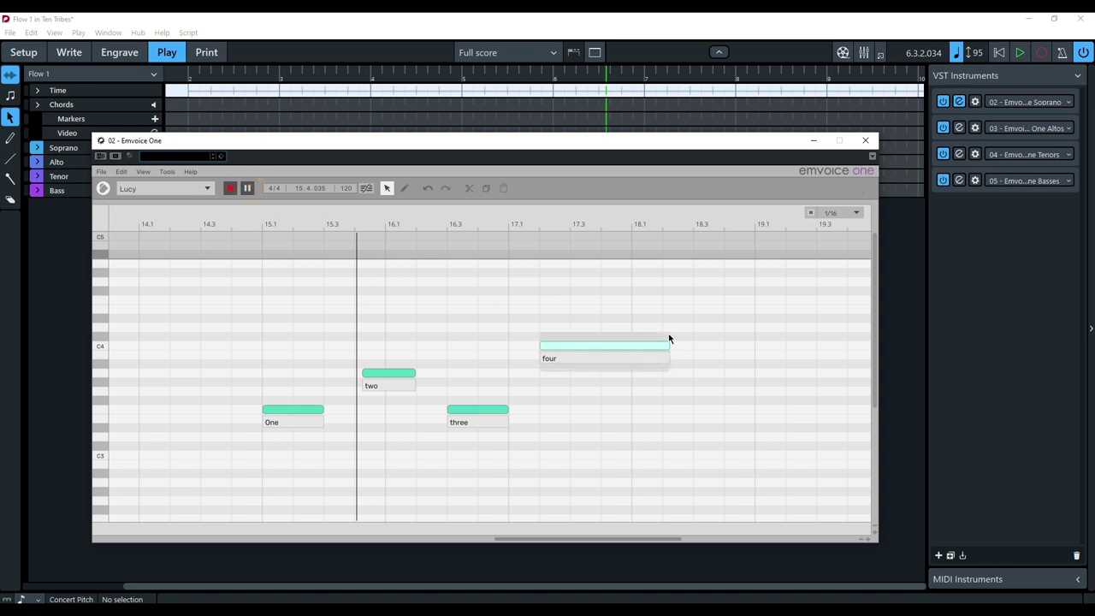
left_click_drag(322, 411, 291, 410)
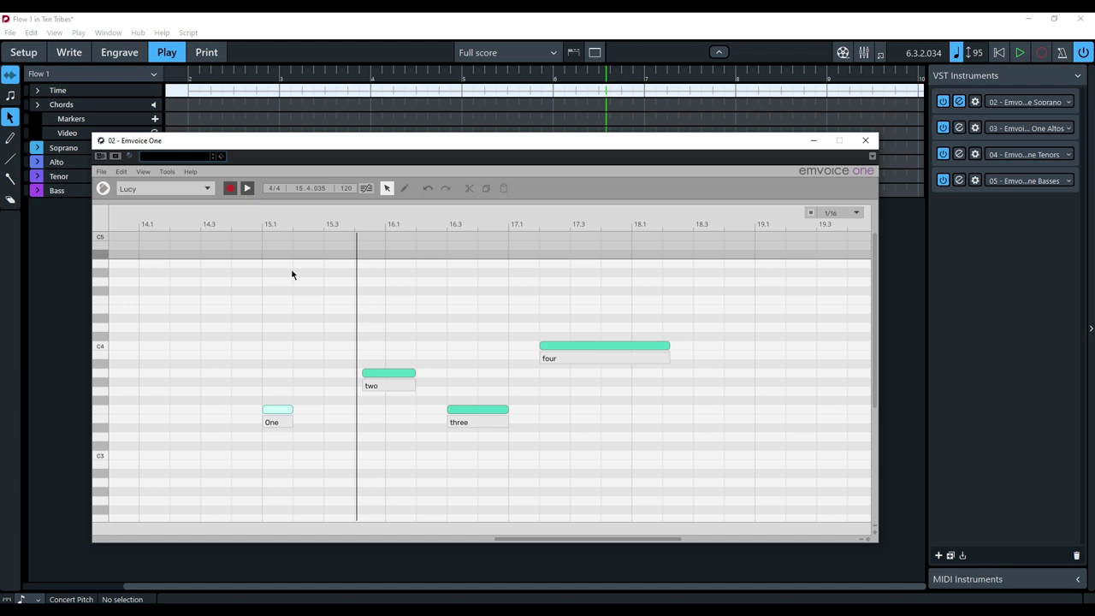
left_click_drag(288, 408, 277, 409)
Move the "two" note about half a bar earlier, closer to "One", and preview the selected notes.
left_click(391, 318)
left_click_drag(373, 299, 630, 428)
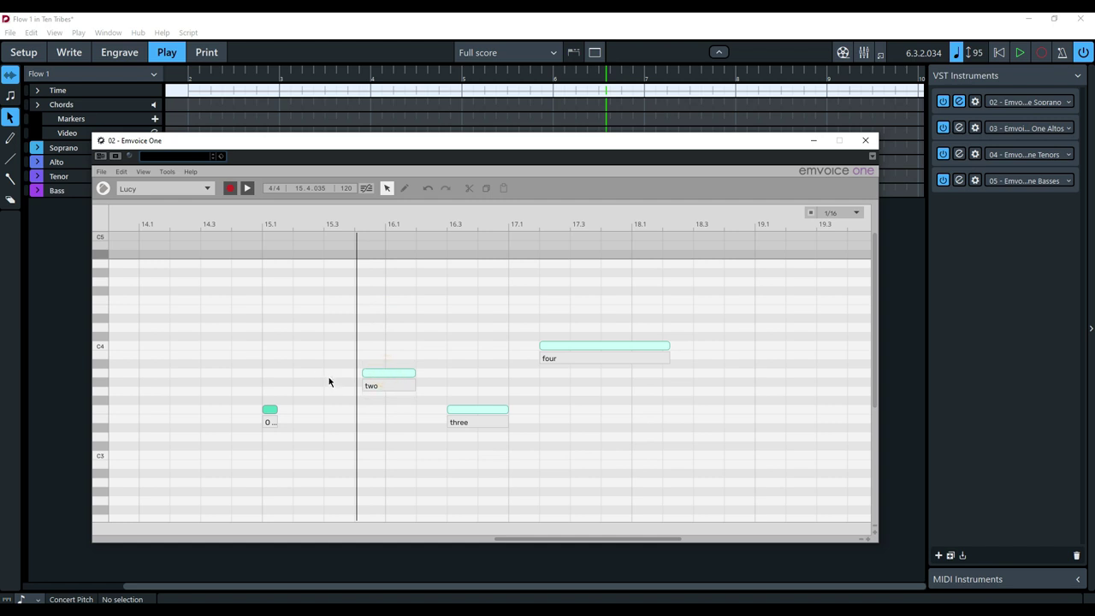
left_click(386, 372)
left_click_drag(379, 371, 310, 375)
left_click_drag(247, 301, 492, 447)
left_click(245, 191)
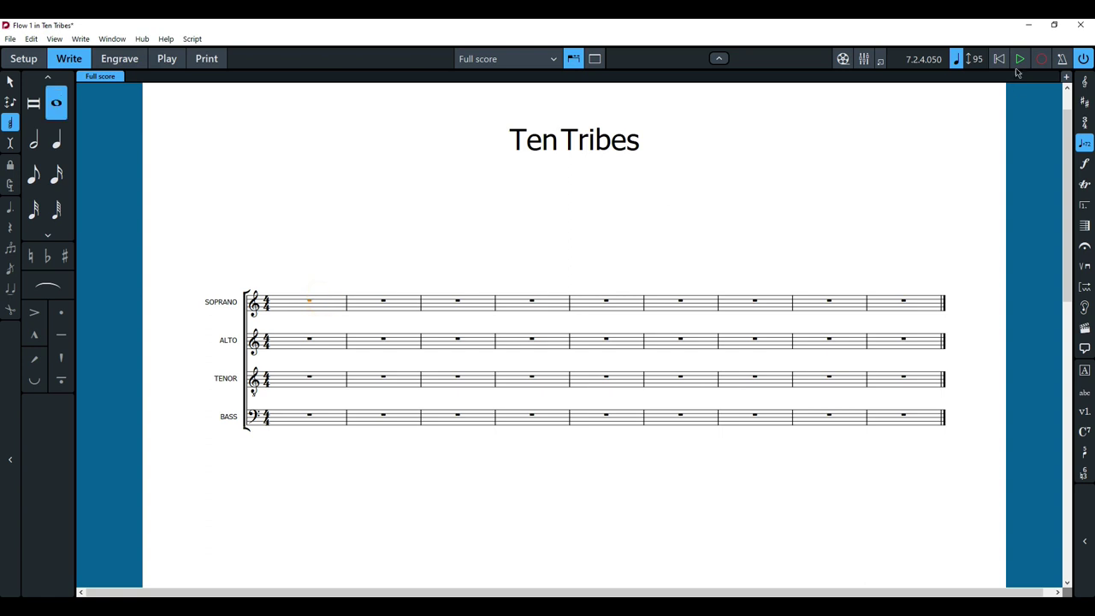
Record a melody into the Soprano staff of the Dorico score from bar 1 through bar 8.
left_click(1041, 58)
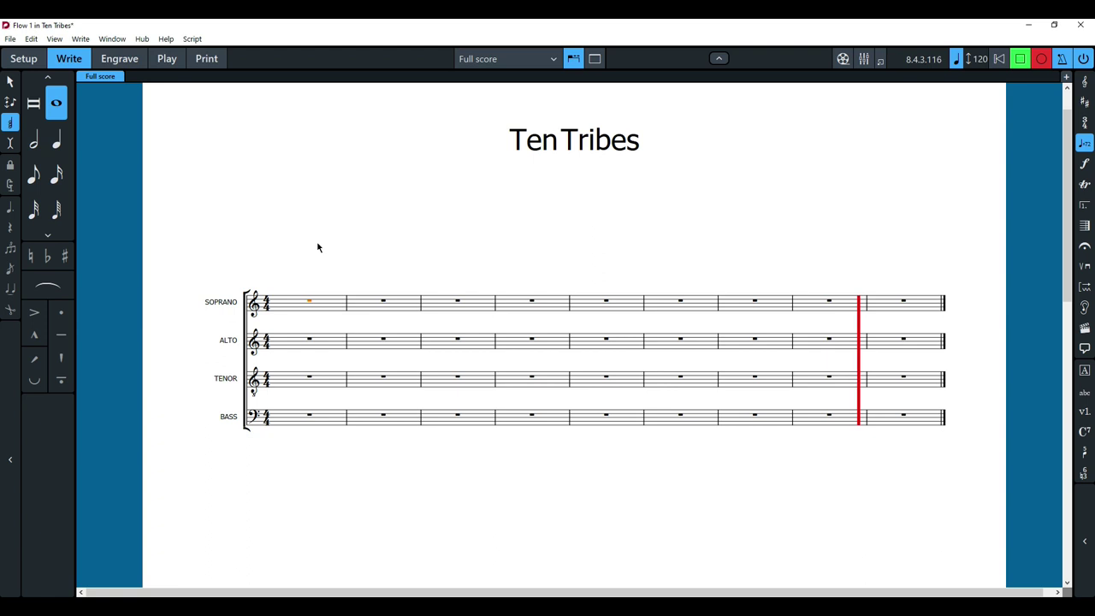
key("space")
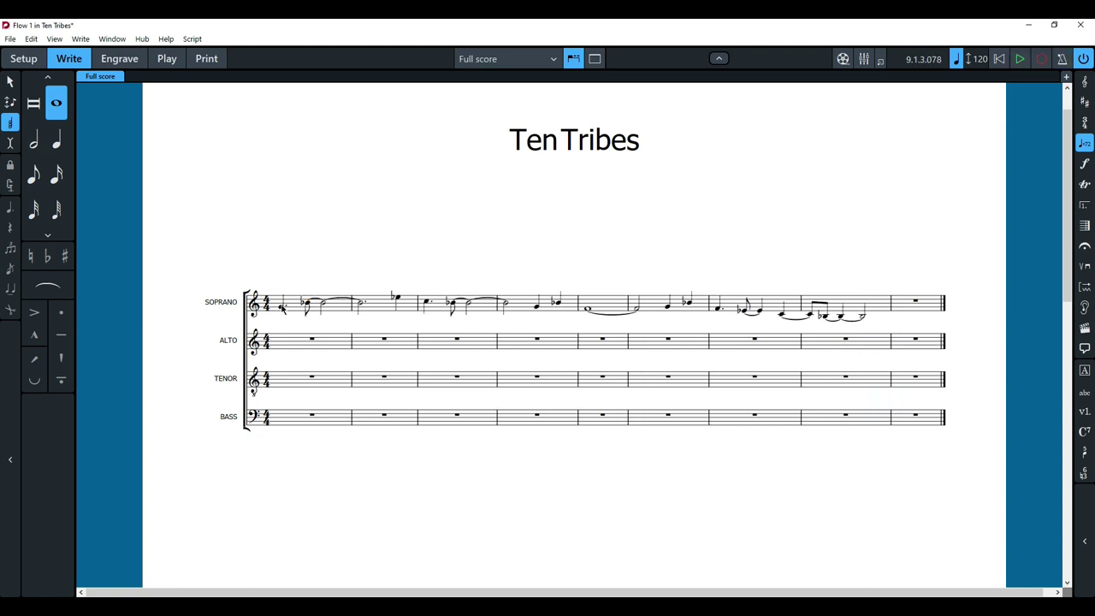
Add a tempo mark of quarter note = 95 at the beginning of the Soprano melody.
left_click(295, 310)
key("shift+t")
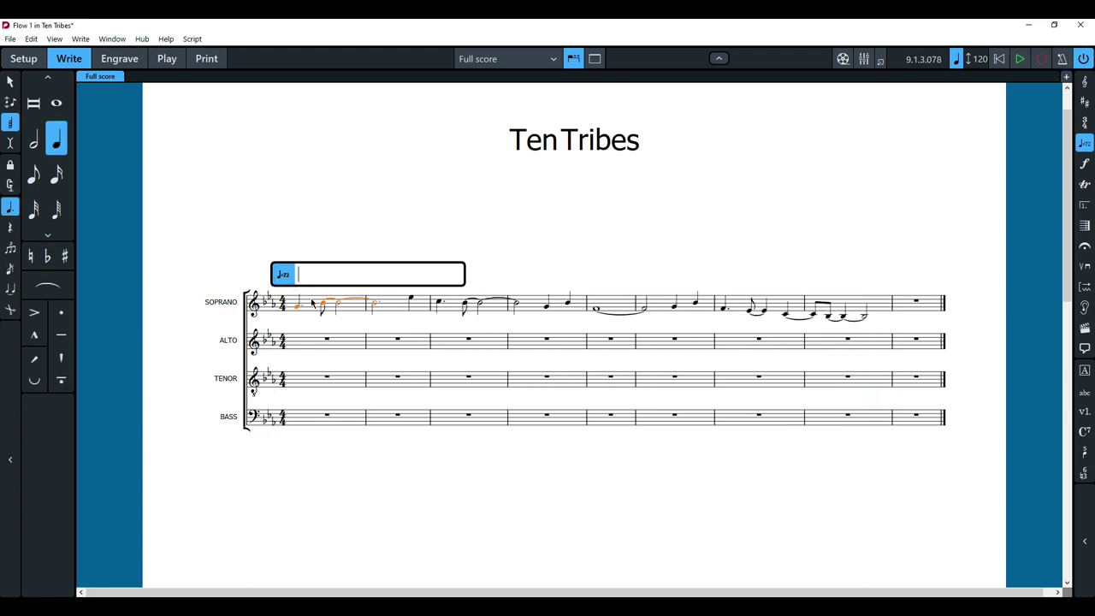
type("q=95")
key("Return")
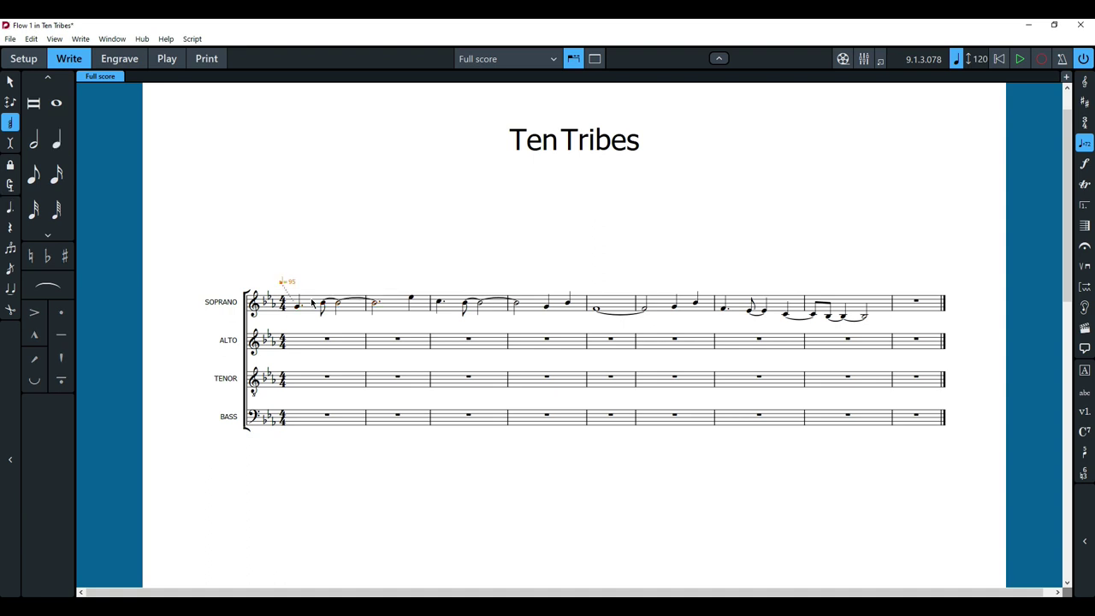
Add an mf dynamic at the first notes of the Soprano melody.
left_click(306, 309)
left_click(325, 298, "shift")
key("shift+d")
type("m")
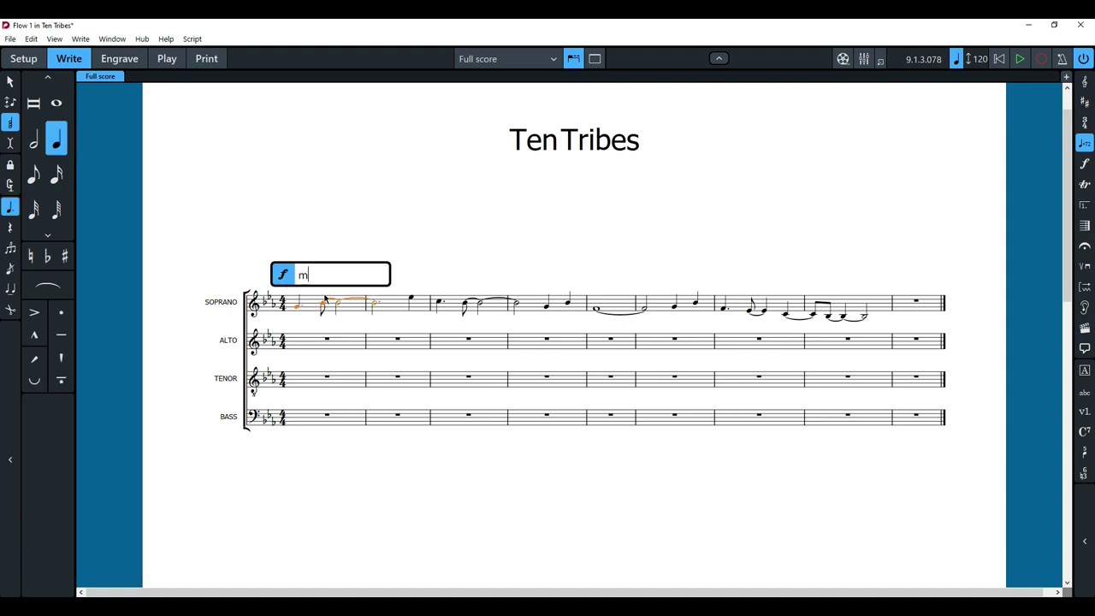
type("f")
key("Return")
Enter the Soprano lyrics "Climb high the moun-tain to the dawn as a new day is born" from the first note.
left_click(296, 306)
key("shift+l")
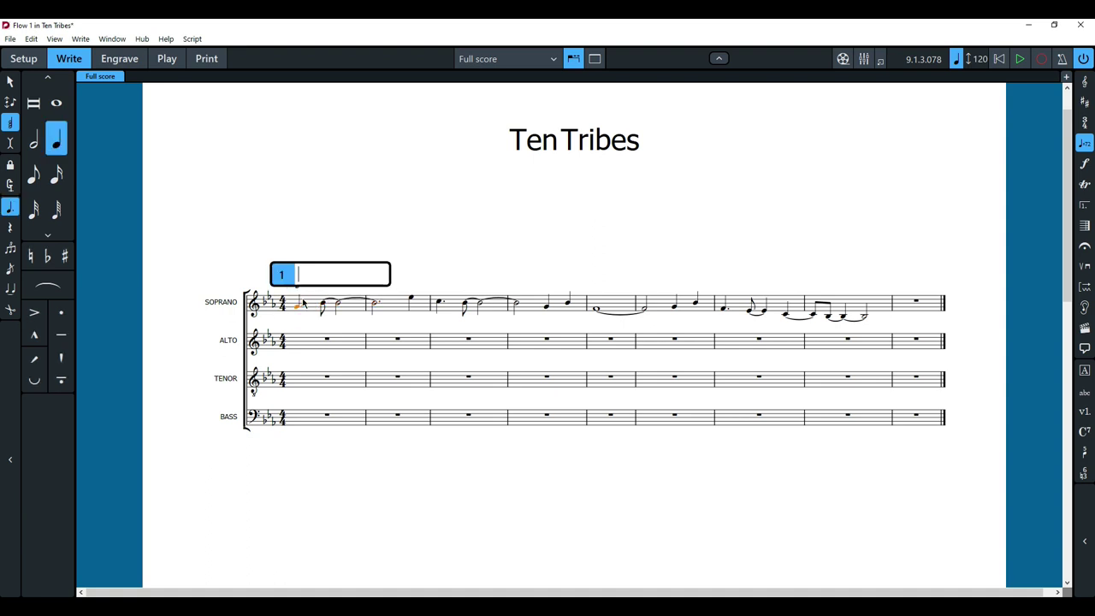
type("Climb high the mou")
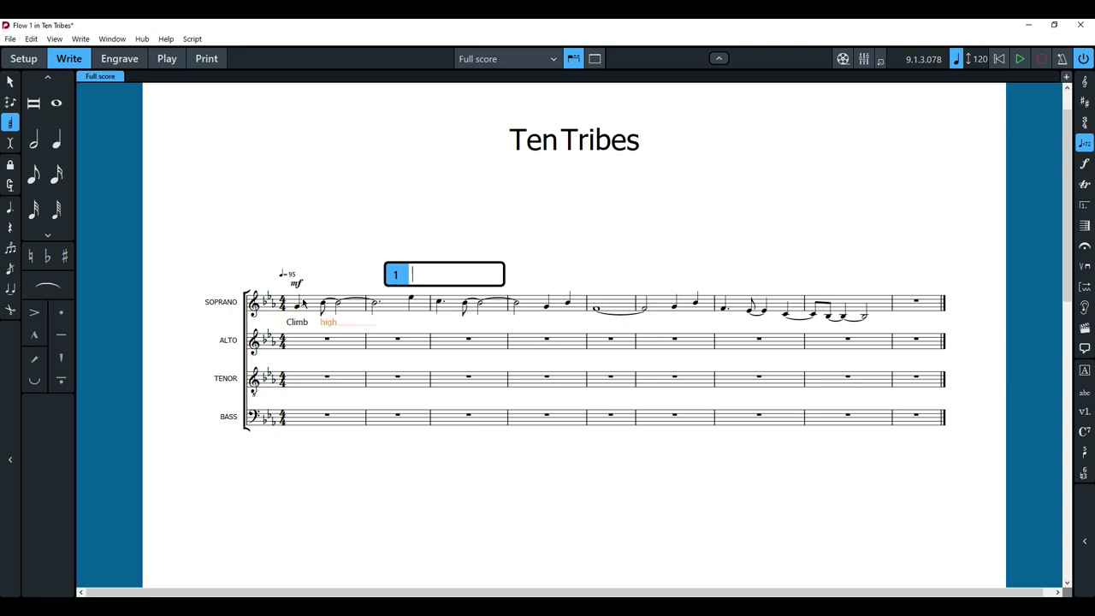
type("n")
key("minus")
type("tai")
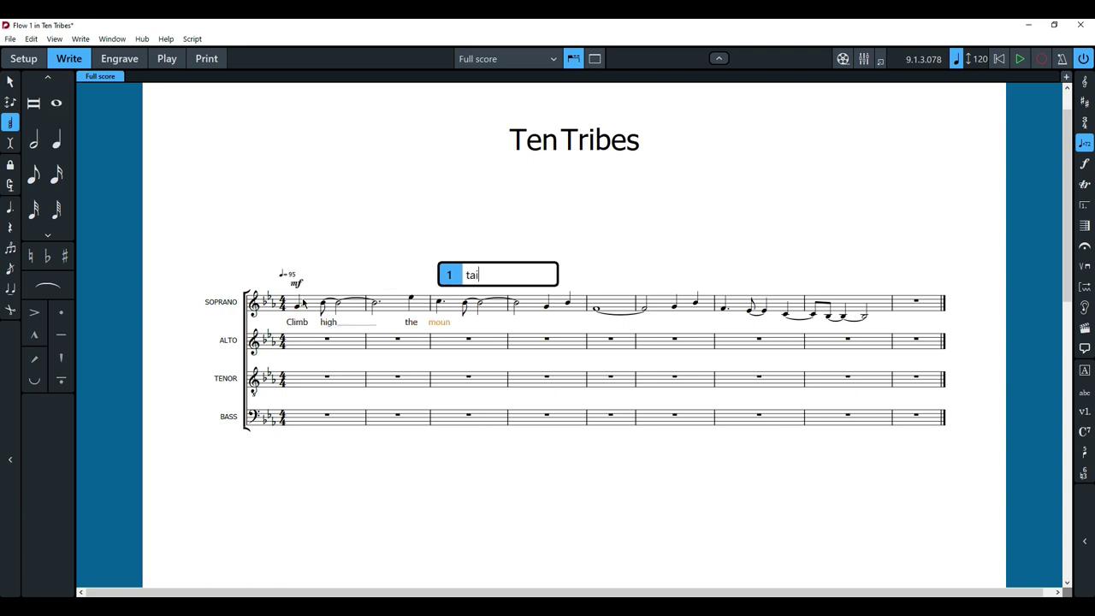
type("n to the dawn as a new day is")
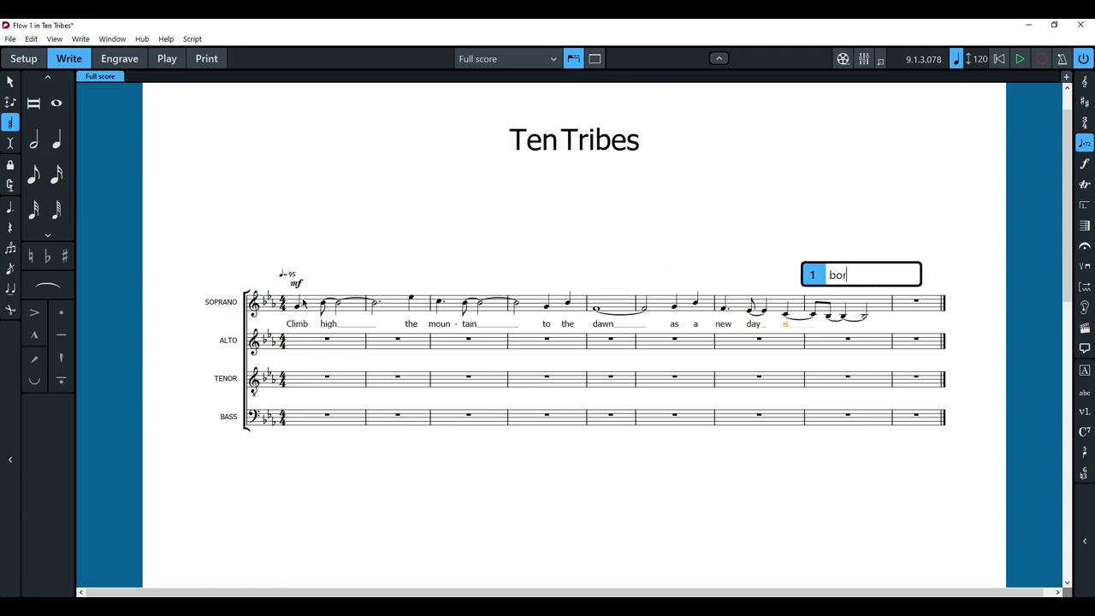
key("Return")
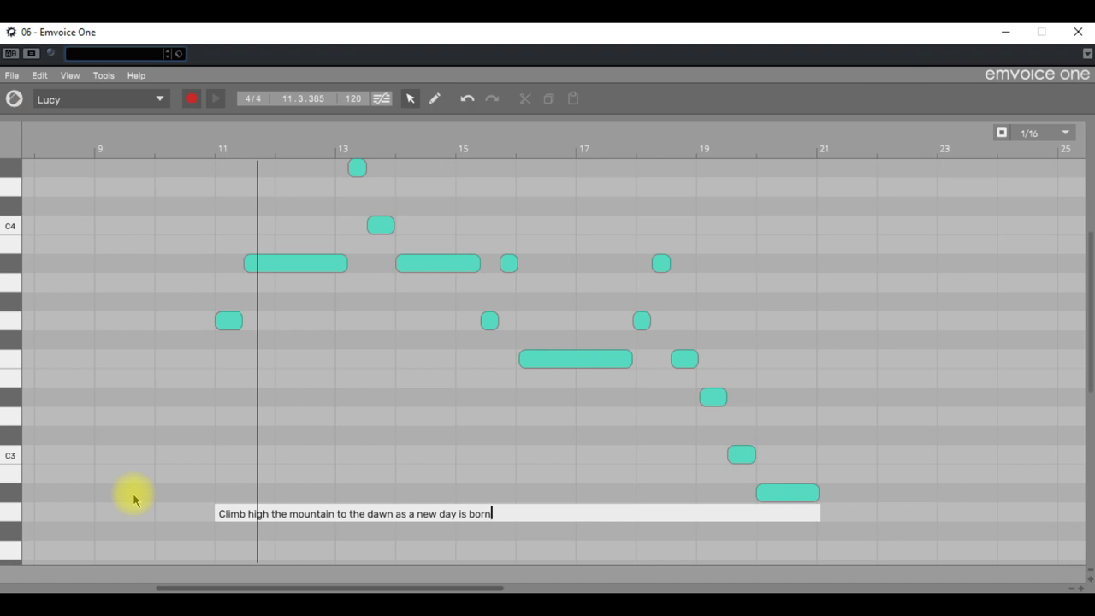
Switch to Emvoice One and commit the phrase lyric "Climb high the mountain to the dawn as a new day is born".
key("Return")
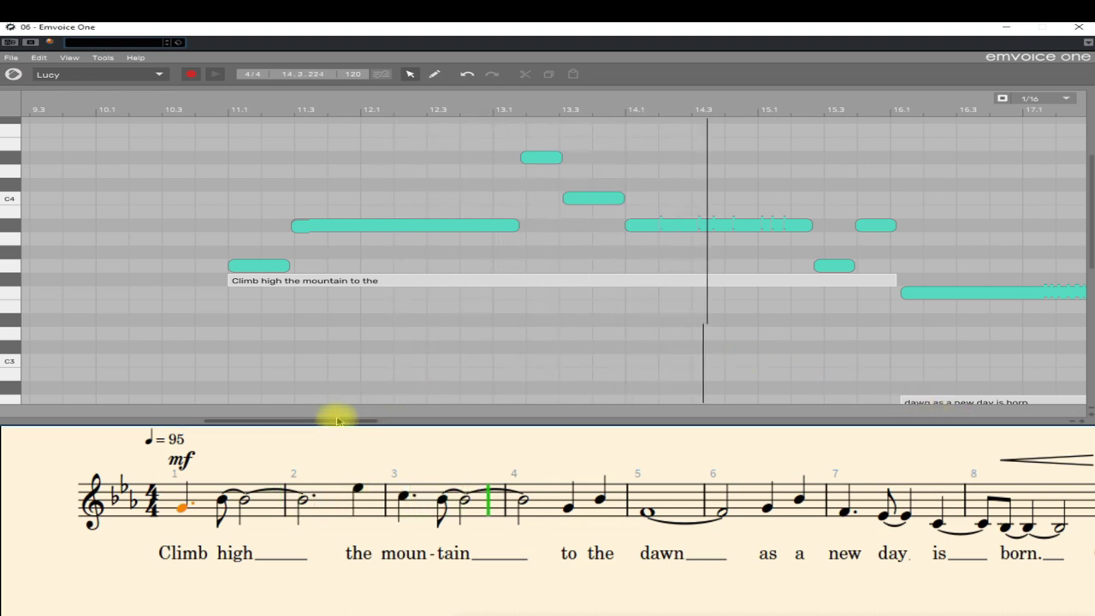
Follow the playback of the Soprano phrase through the piano roll past "dawn as a new day is born".
left_click_drag(362, 418, 414, 420)
scroll(485, 358, "down", 2)
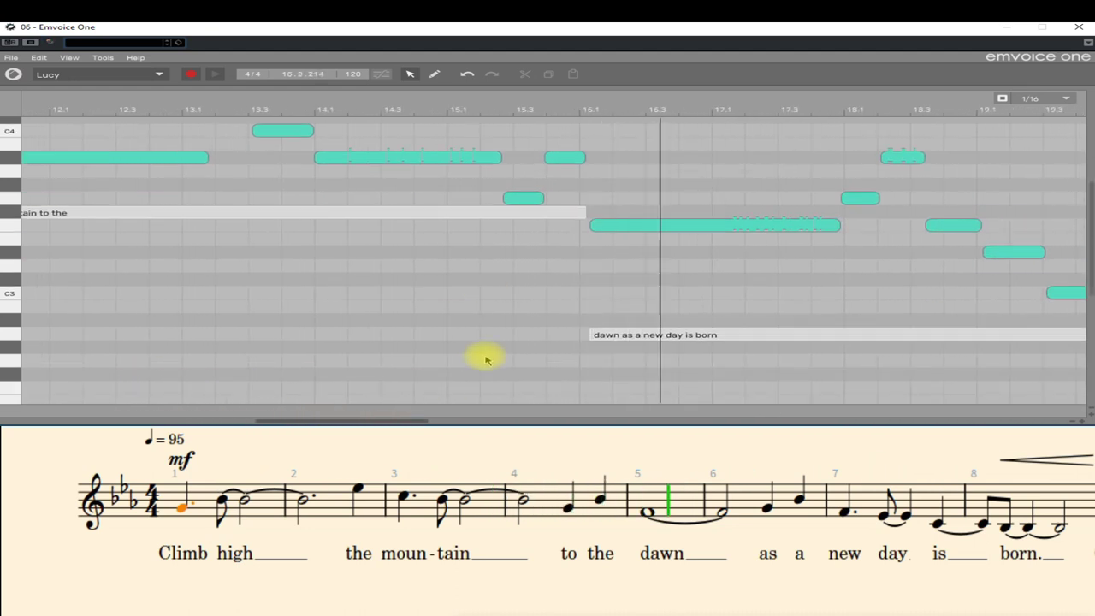
left_click_drag(396, 419, 508, 419)
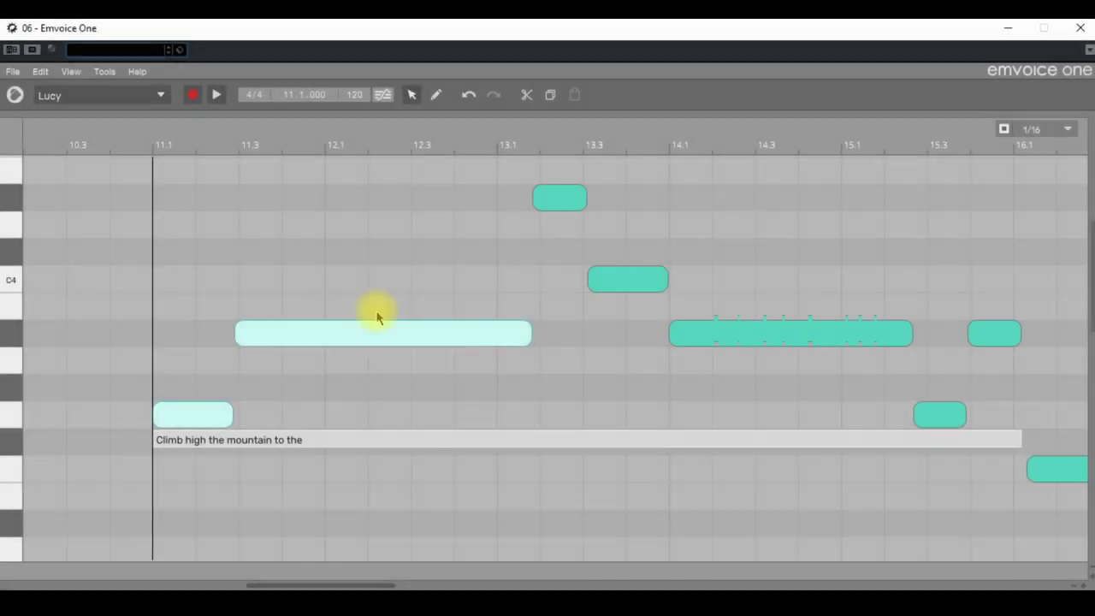
Preview the first two notes of the phrase, "Climb high", twice and clear the selection.
left_click(216, 96)
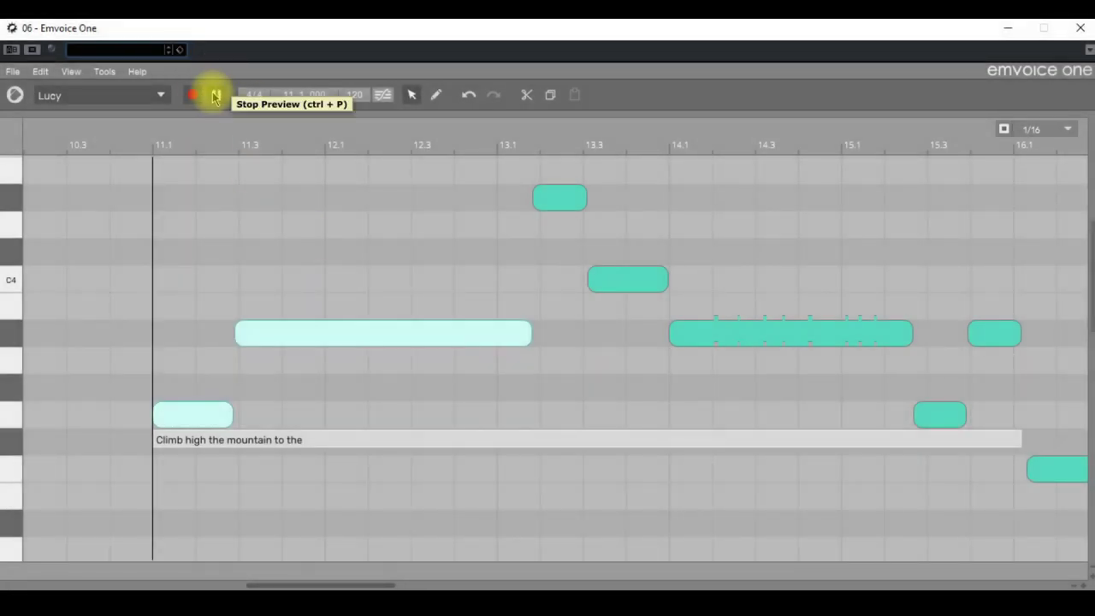
left_click(216, 98)
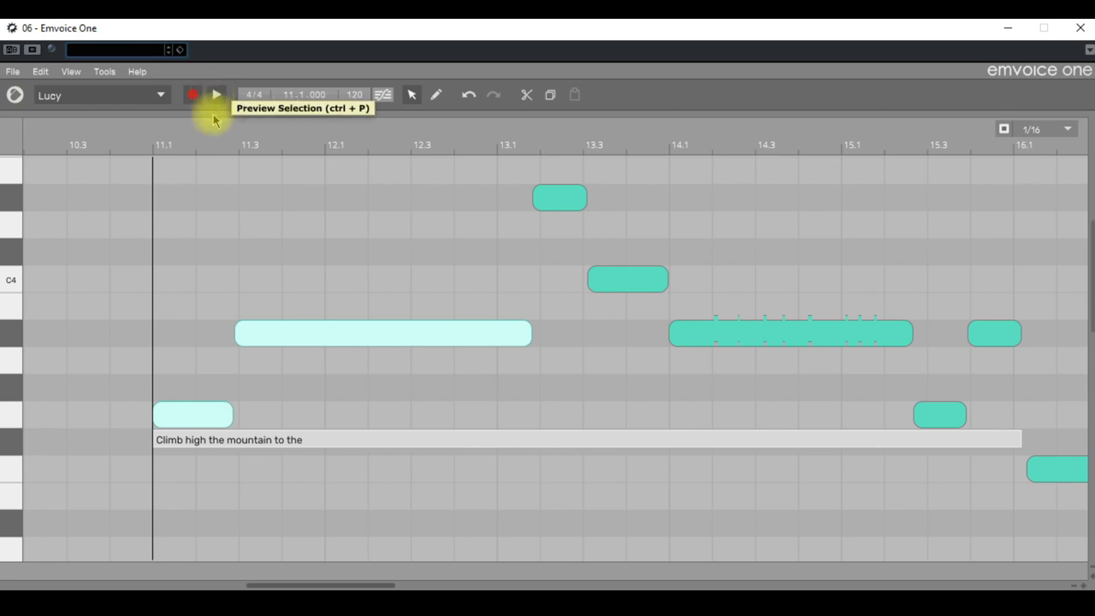
left_click(216, 96)
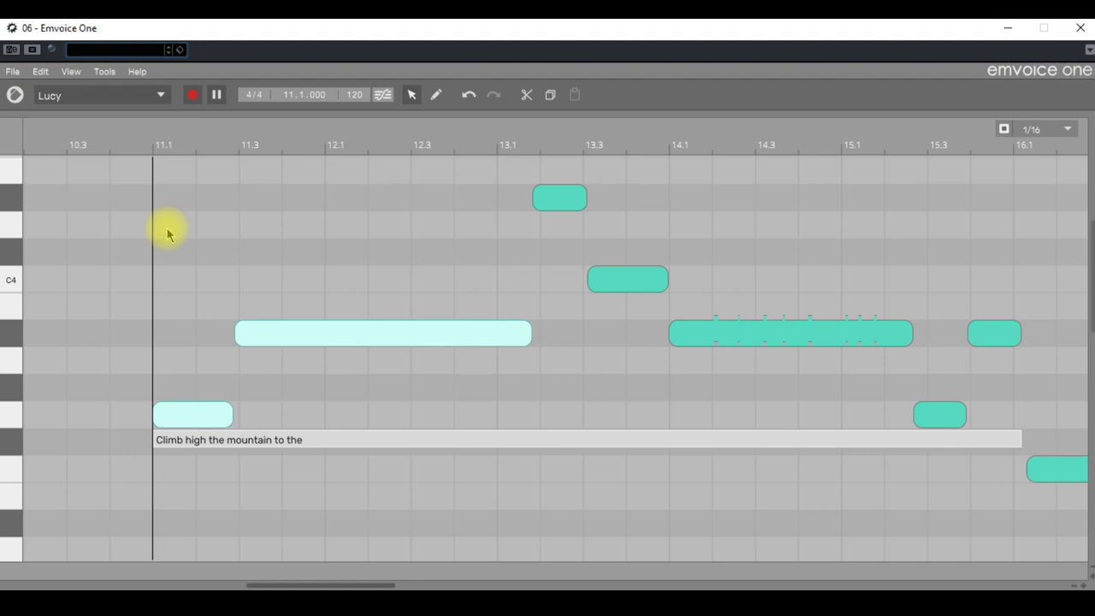
left_click(216, 96)
left_click(68, 346)
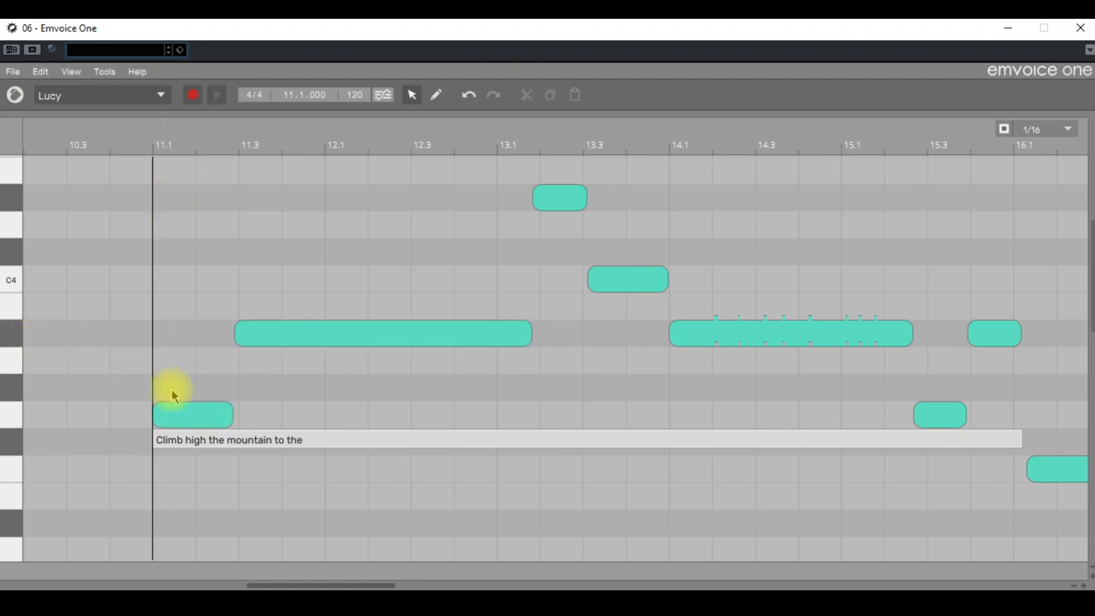
Draw five short pitch segments across the first note, lower them to just above its pitch, and select the note for preview.
left_click(435, 96)
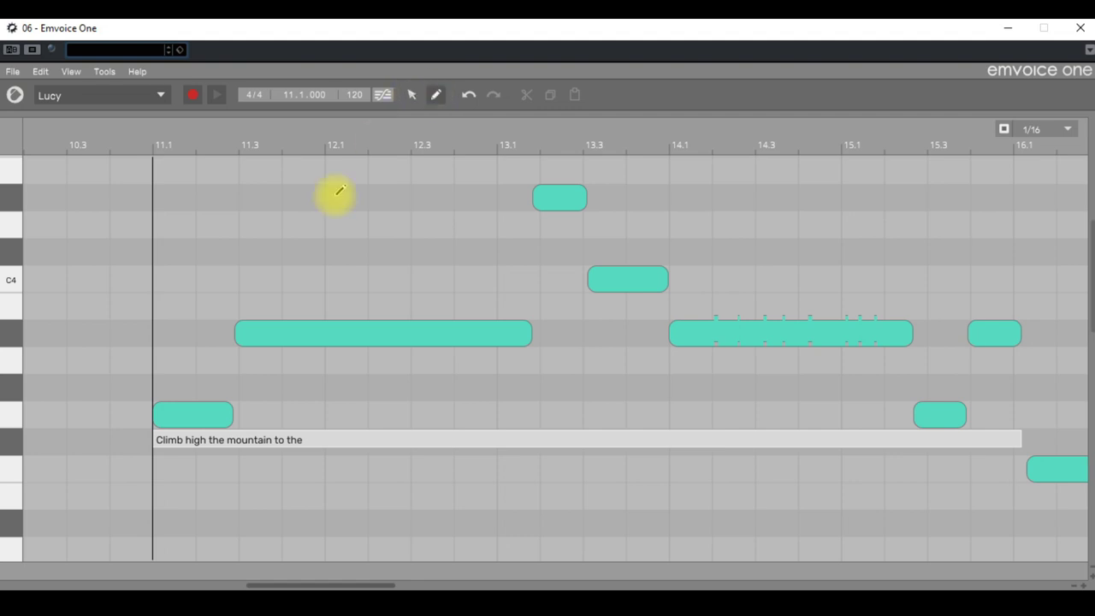
left_click(181, 391)
left_click(195, 392)
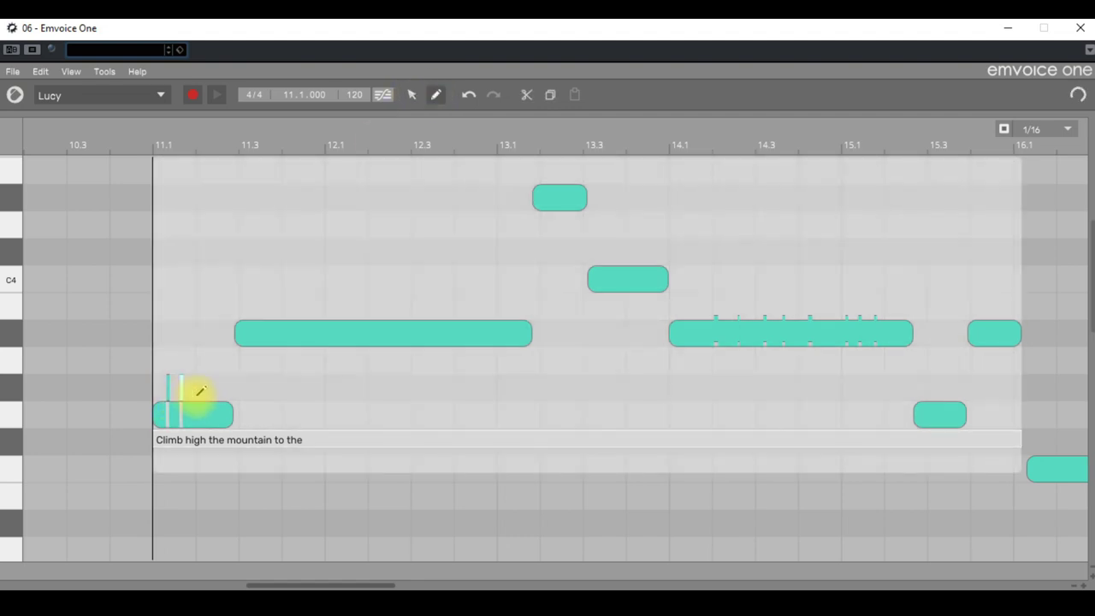
left_click(203, 392)
left_click(412, 95)
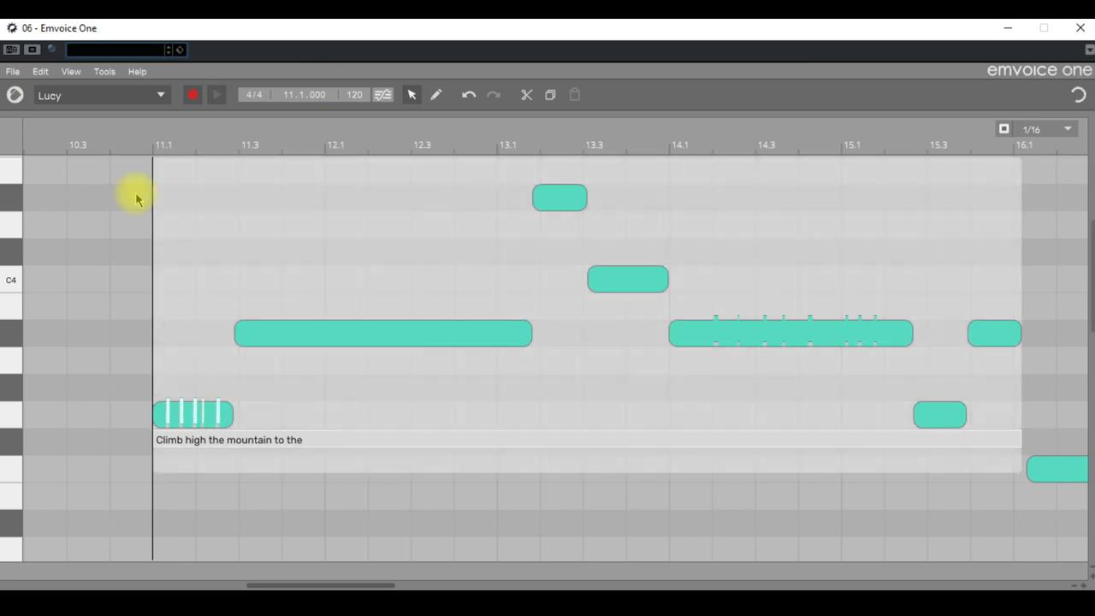
left_click_drag(100, 357, 276, 422)
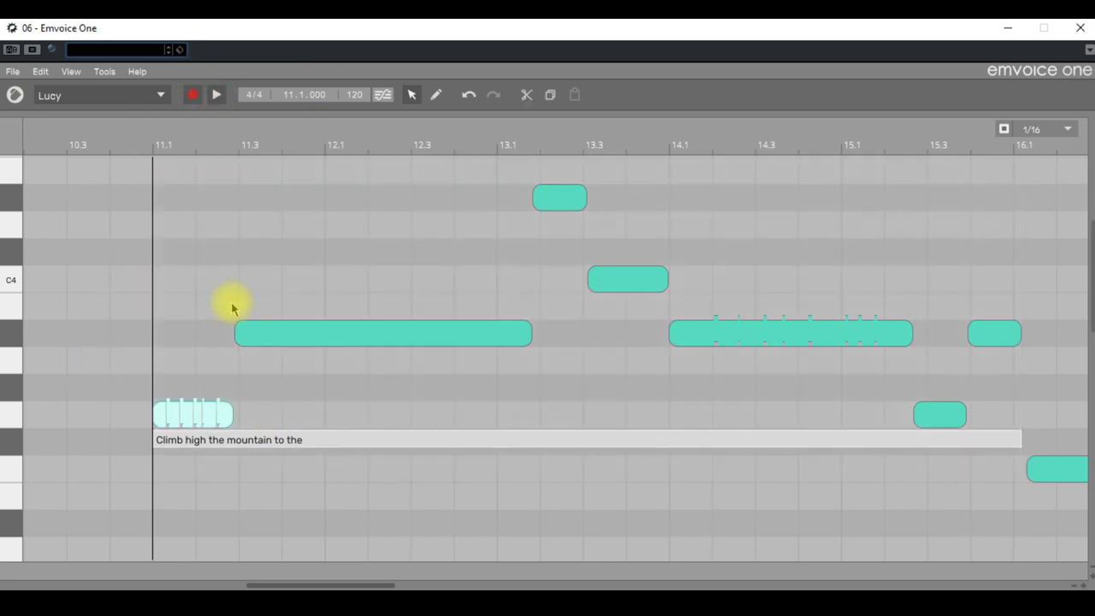
Draw a series of short, irregularly spaced pitch segments a semitone above the second note, from about bar 11.4 to its end.
left_click(277, 314)
left_click_drag(276, 314, 514, 342)
left_click(435, 94)
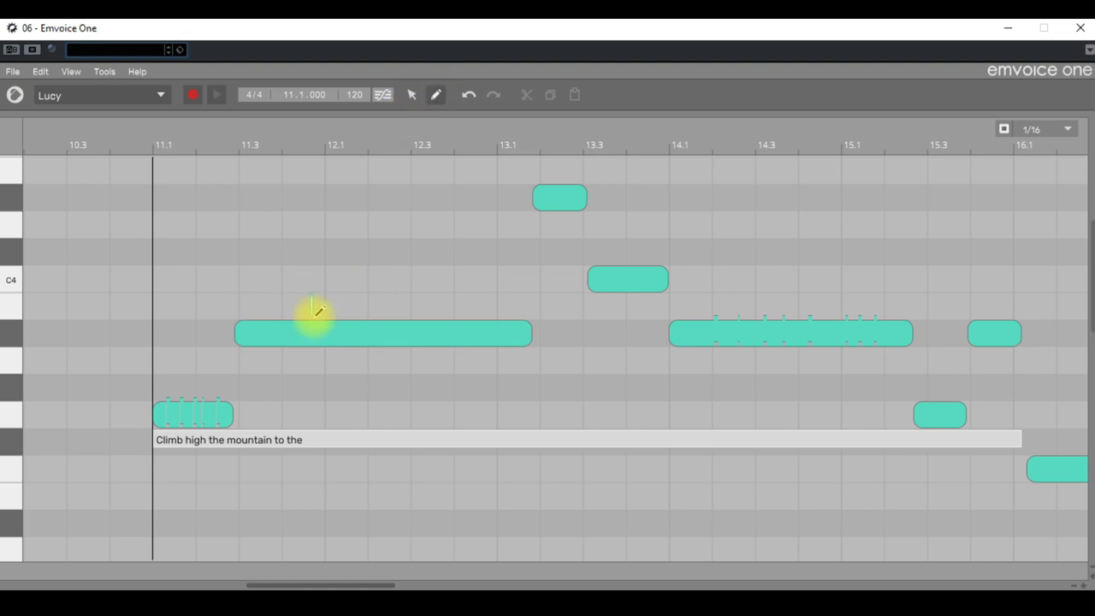
left_click(311, 315)
left_click(326, 315)
left_click(343, 315)
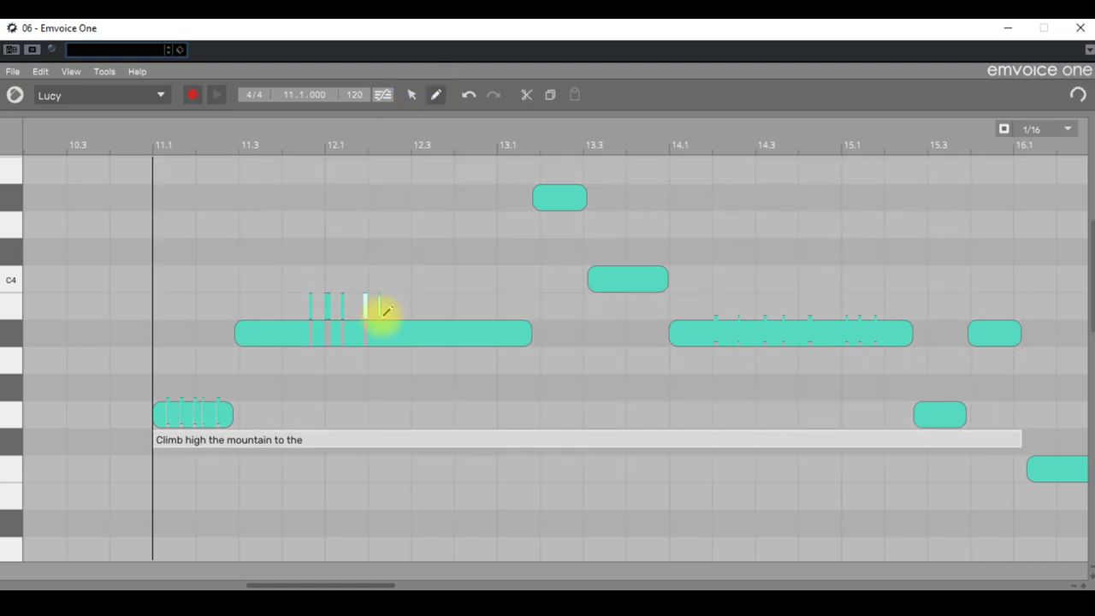
left_click(380, 315)
left_click(408, 312)
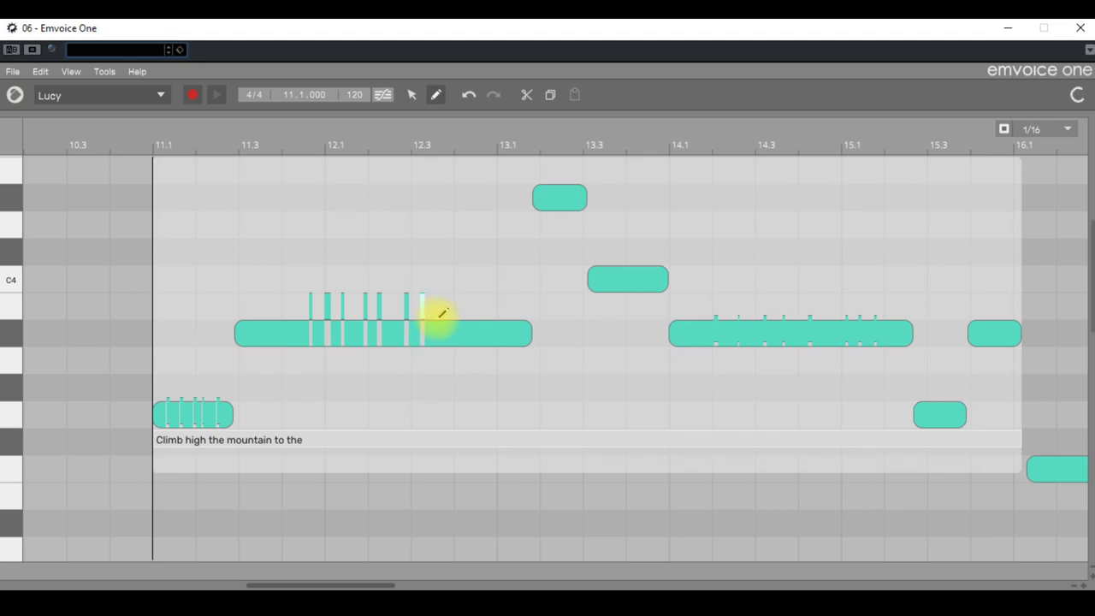
left_click(444, 315)
left_click(463, 315)
left_click(469, 315)
left_click(493, 313)
left_click(508, 315)
Lower the second note's drawn segments to just above its pitch and preview the note.
left_click(412, 95)
left_click_drag(272, 283, 548, 301)
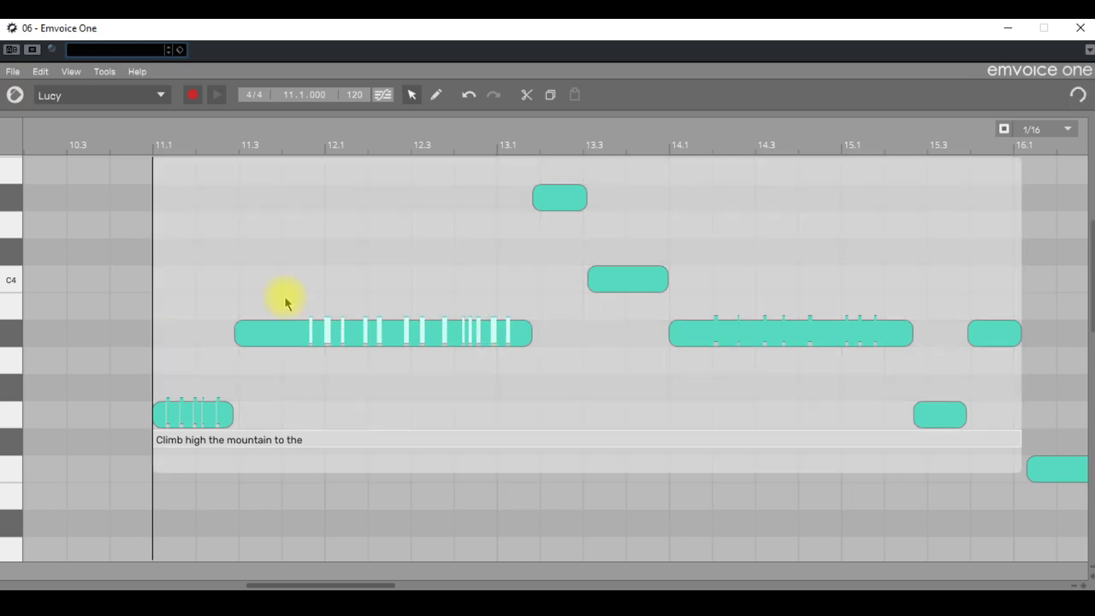
left_click_drag(208, 305, 520, 360)
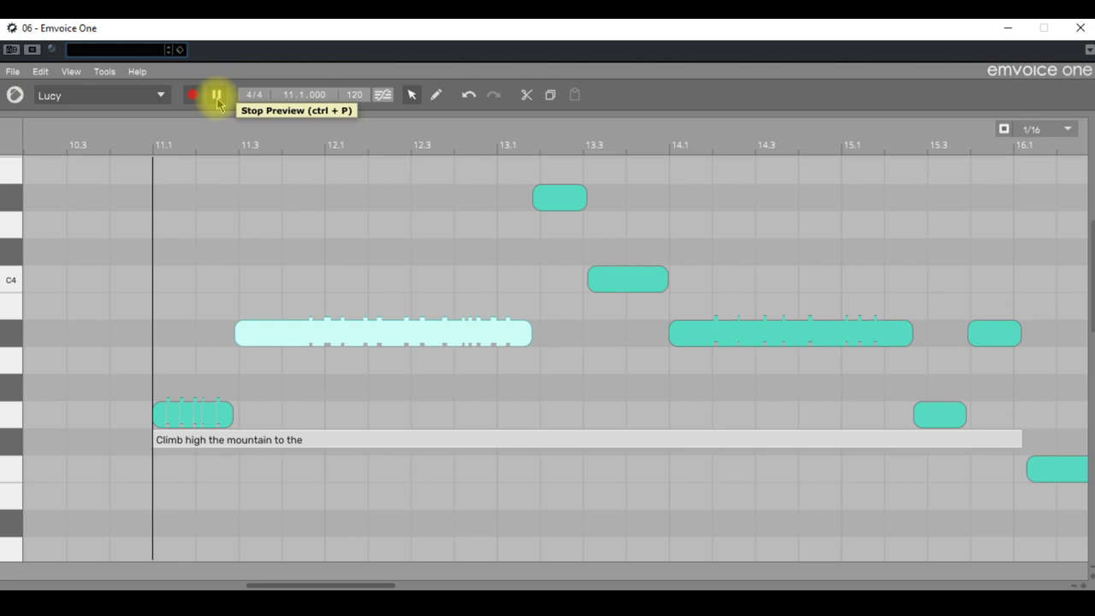
left_click(217, 101)
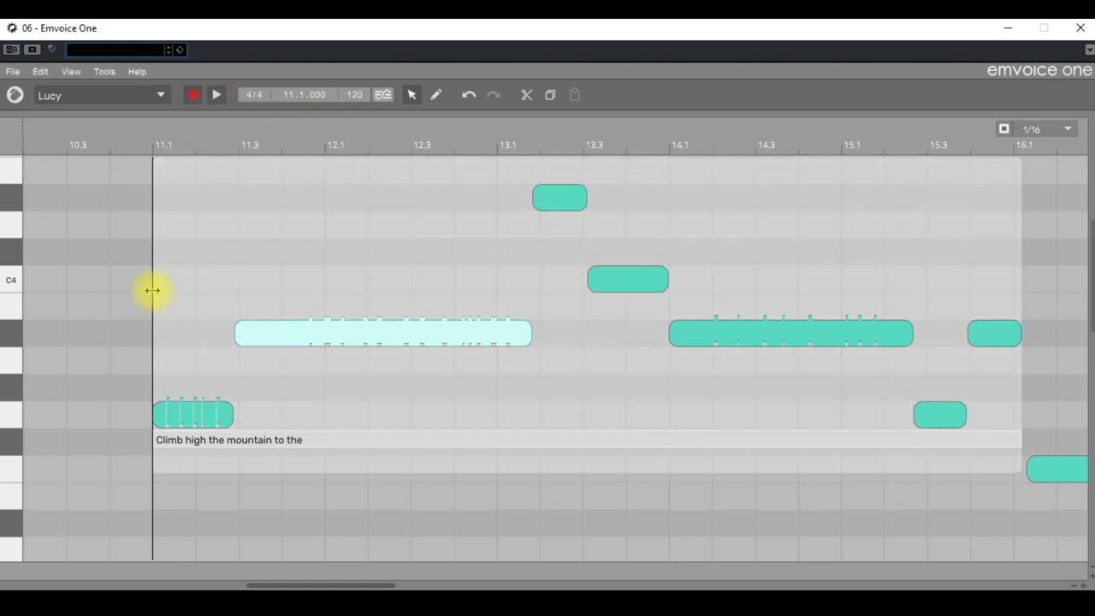
Select the first two notes together and preview their pitch variations.
left_click(118, 259)
left_click_drag(103, 252, 528, 415)
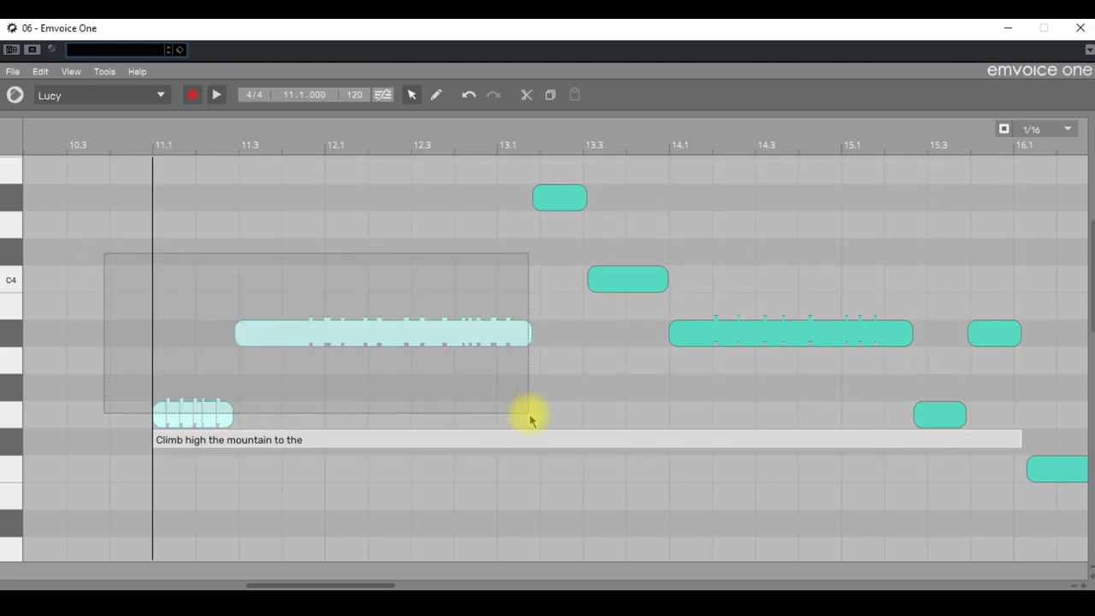
left_click(216, 95)
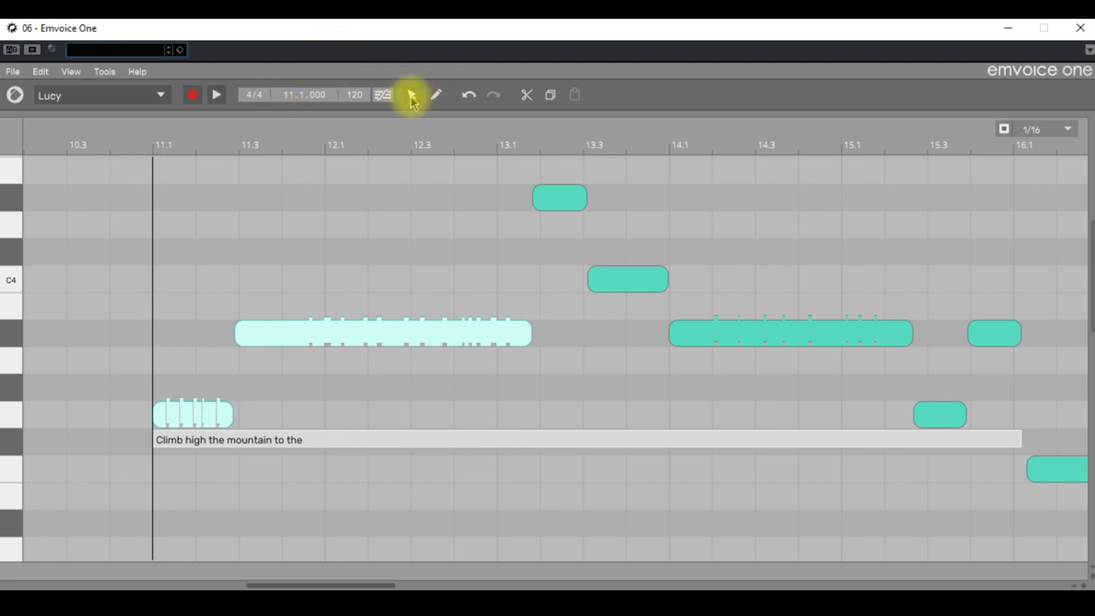
Add three short pitch segments near the start of the second note, lower them to just above its pitch, and preview both notes.
left_click(278, 295)
left_click(435, 95)
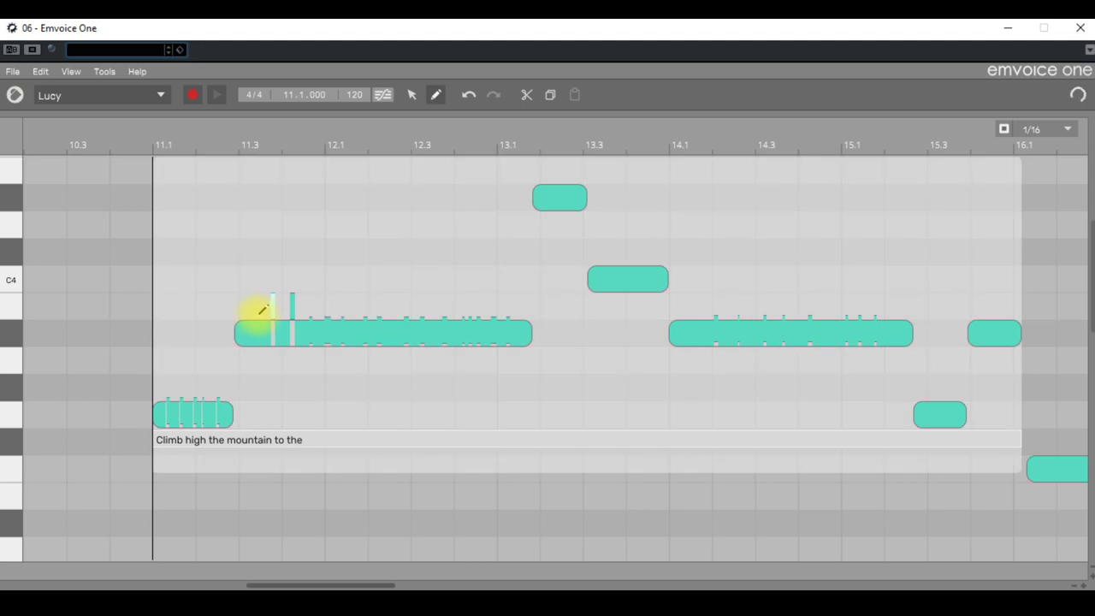
left_click(269, 310)
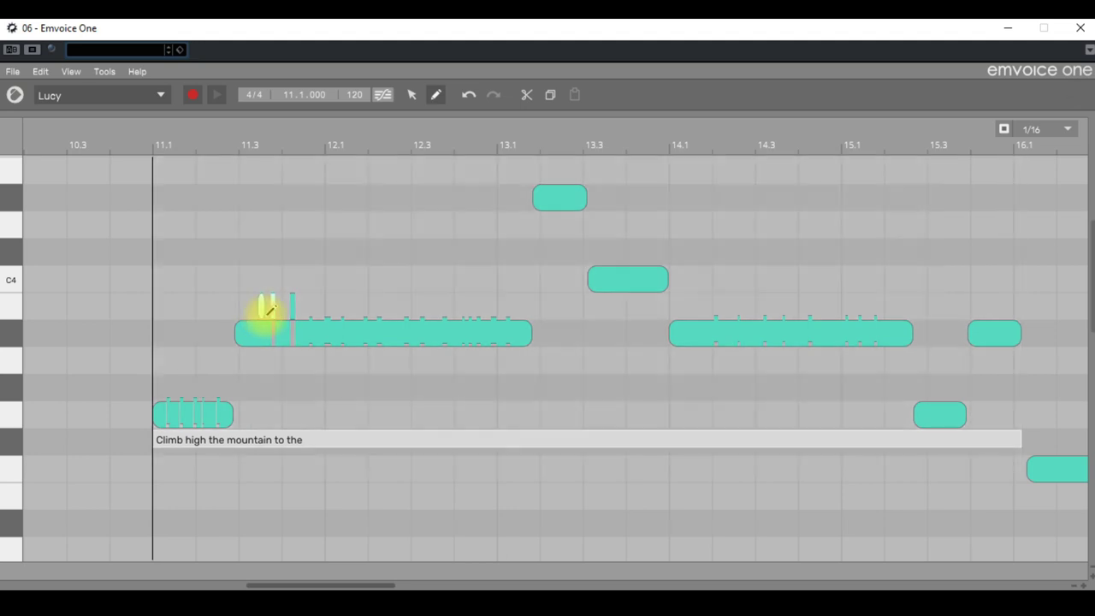
left_click(411, 95)
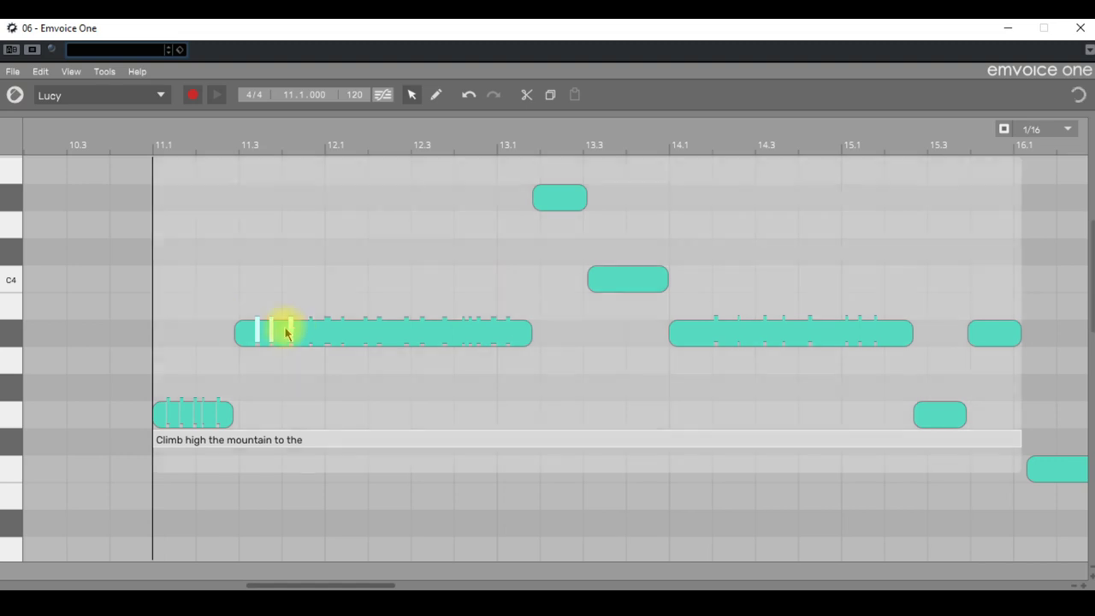
left_click(287, 333)
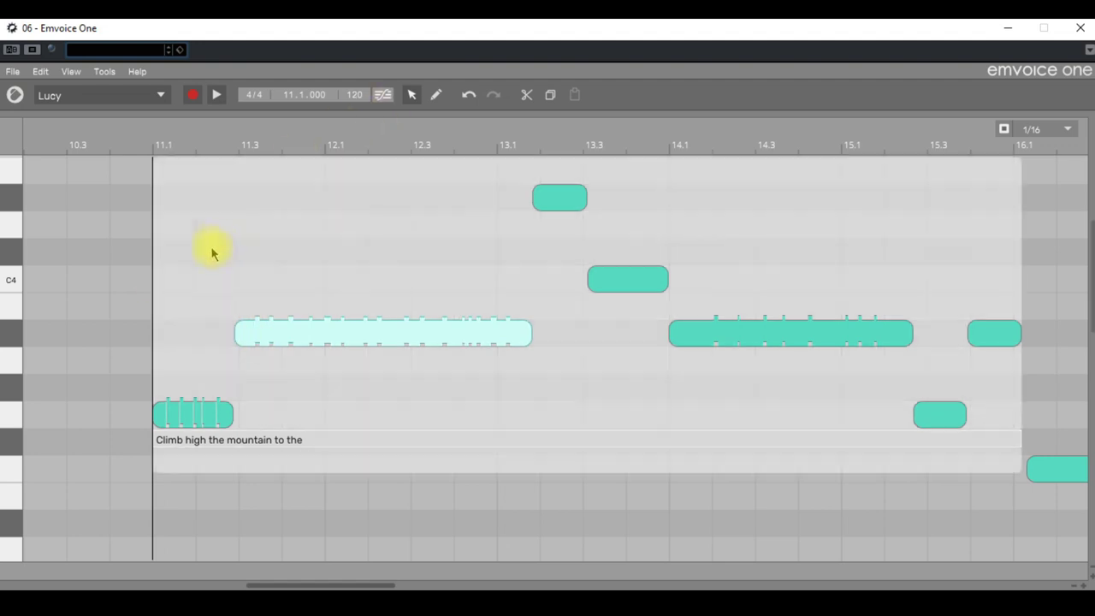
left_click_drag(134, 254, 460, 414)
left_click(216, 95)
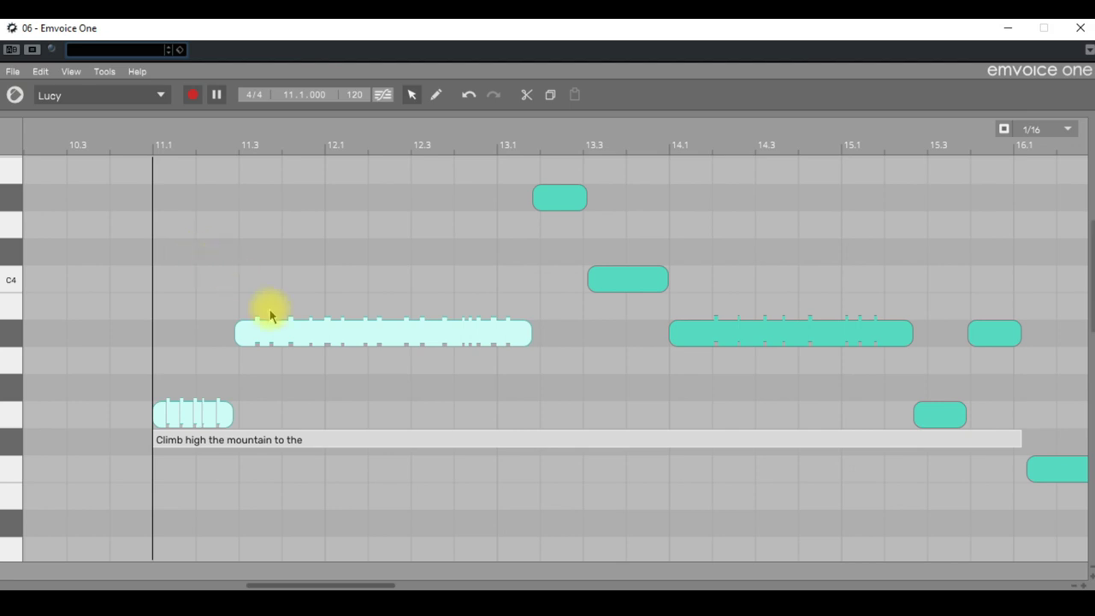
Raise all the short pitch segments of the second note slightly further and preview the note.
left_click(297, 298)
left_click_drag(255, 293, 507, 330)
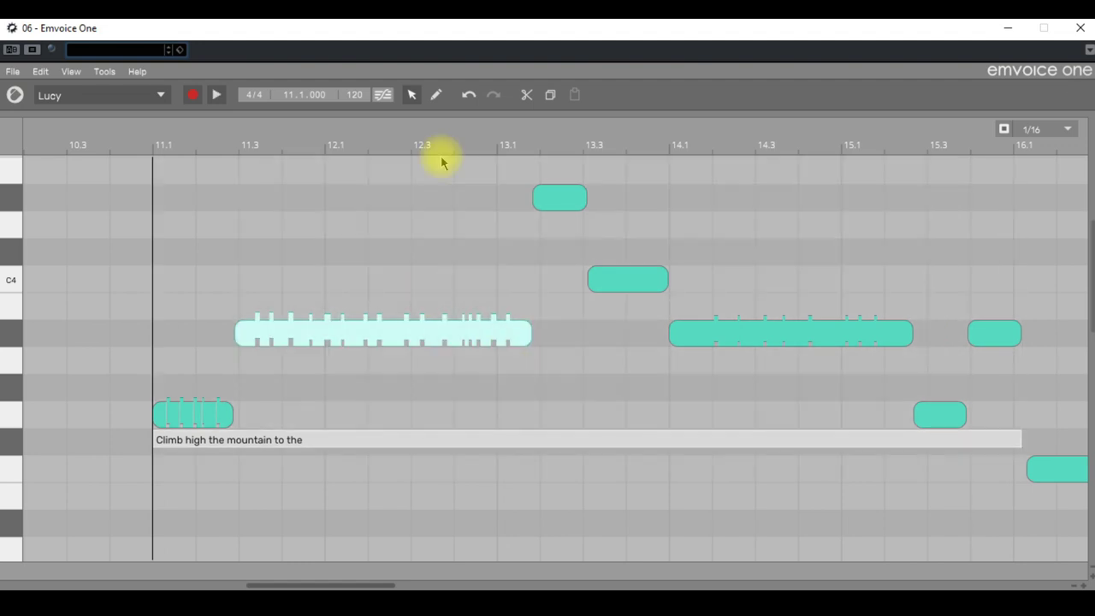
left_click(215, 97)
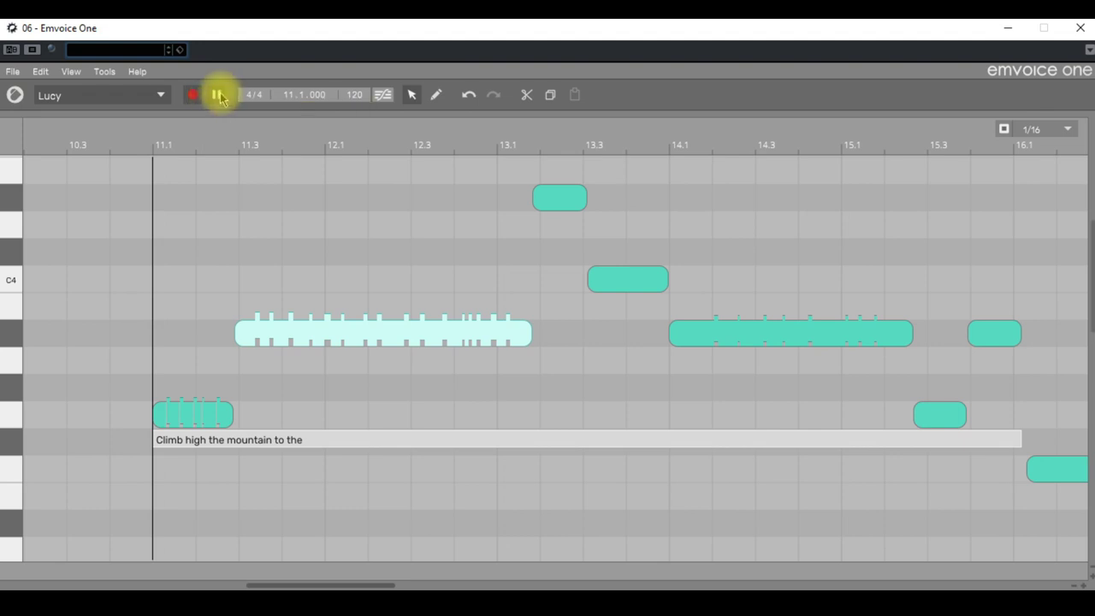
left_click(217, 97)
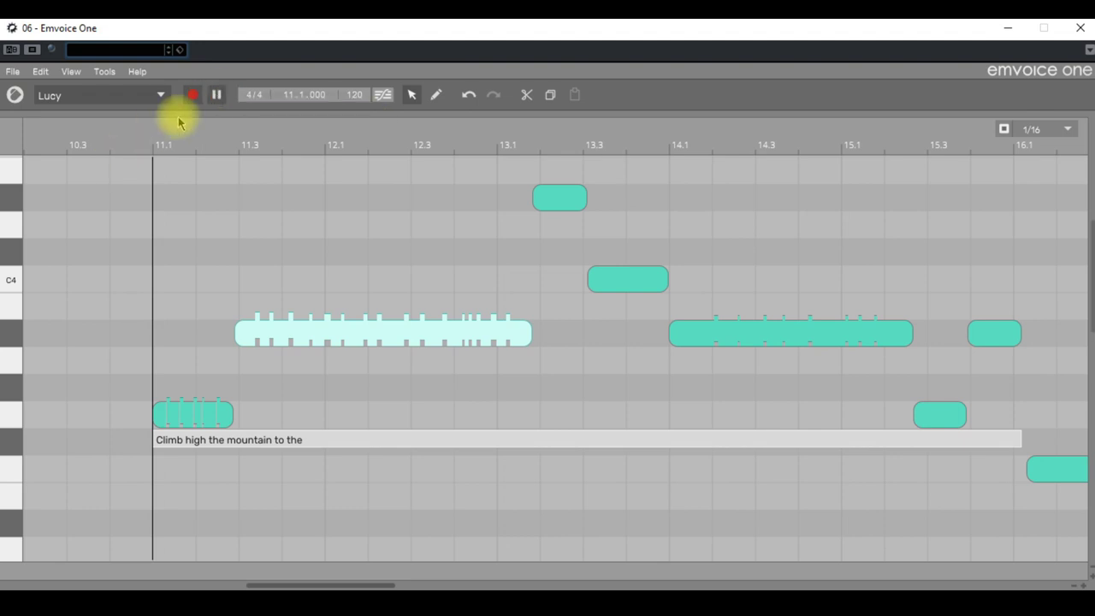
Turn the second note's first segment into a scoop covering its start, set slightly below pitch, and preview the note.
left_click(253, 334)
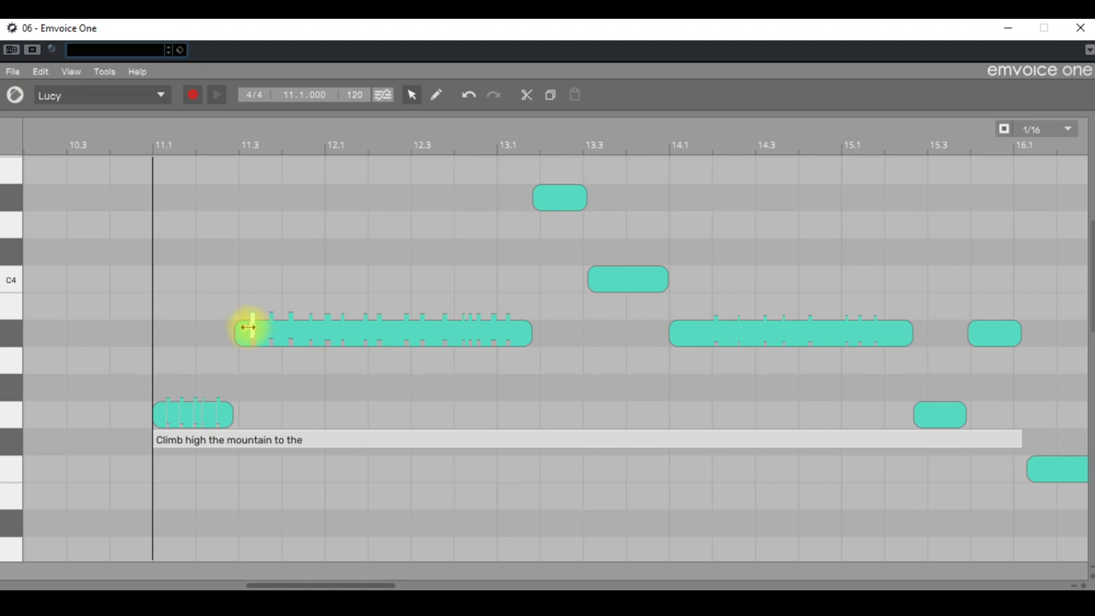
mouse_move(248, 327)
left_mouse_down()
mouse_move(225, 326)
mouse_move(283, 328)
mouse_move(251, 328)
mouse_move(259, 333)
left_mouse_up()
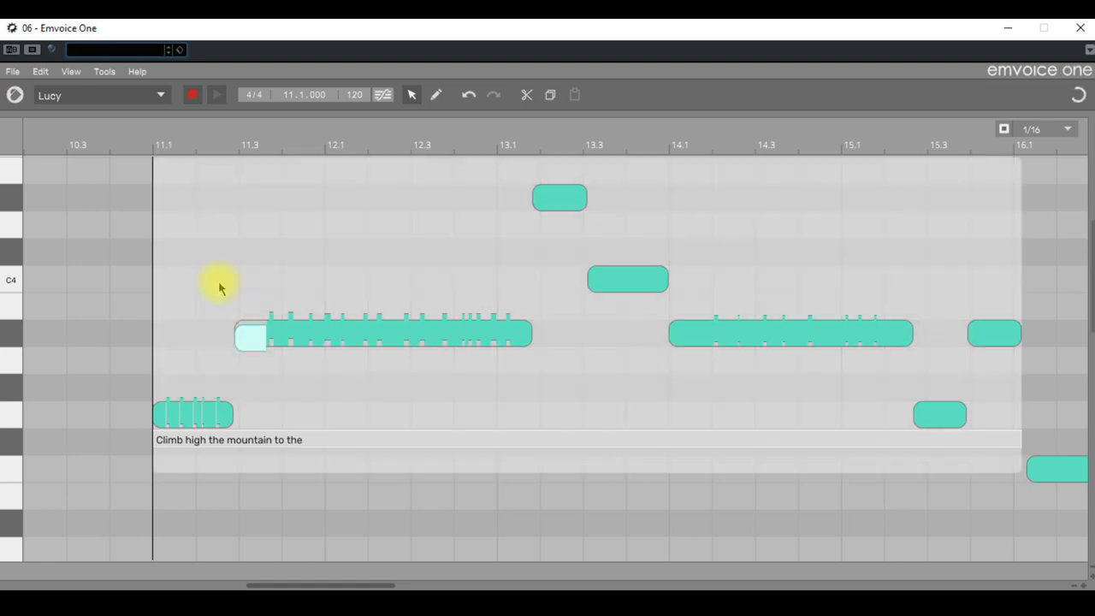
left_click_drag(220, 285, 521, 345)
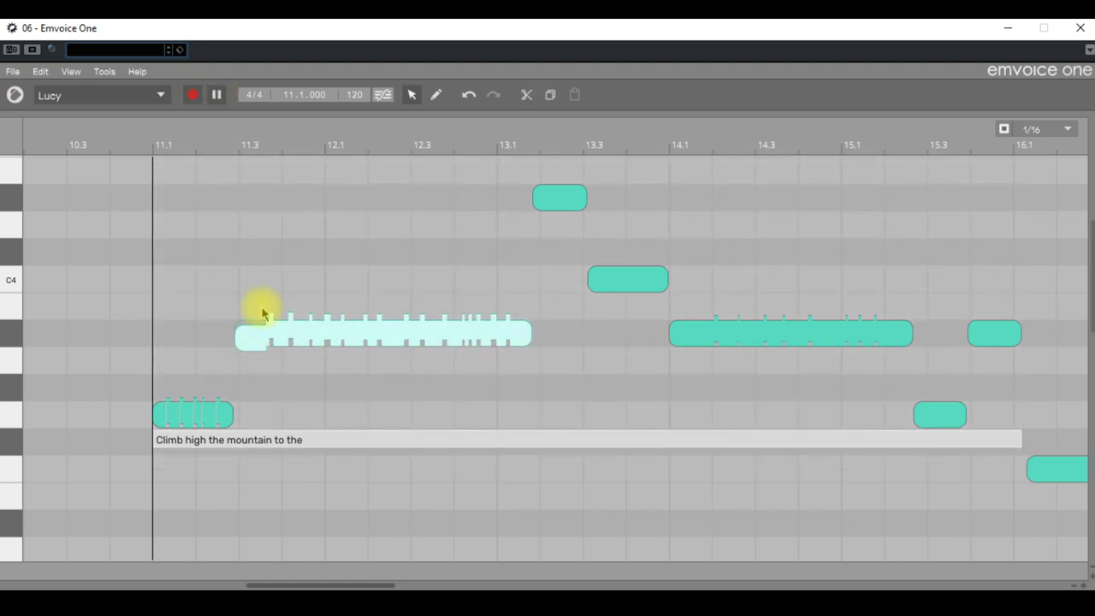
left_click(216, 97)
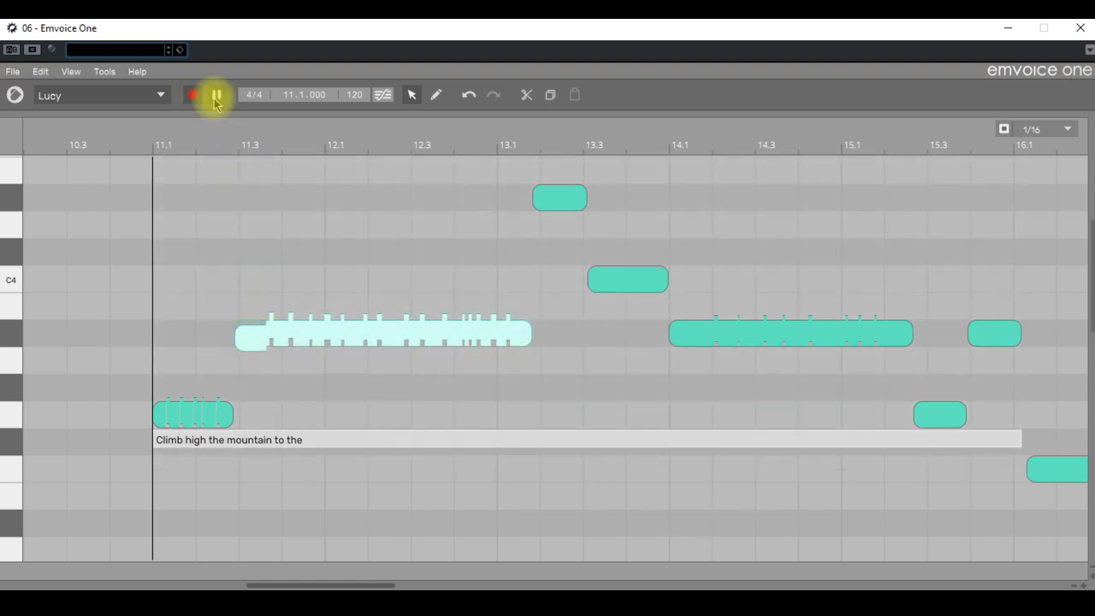
Raise the opening scoop of the second note to almost its main pitch and preview the note.
left_click(251, 339)
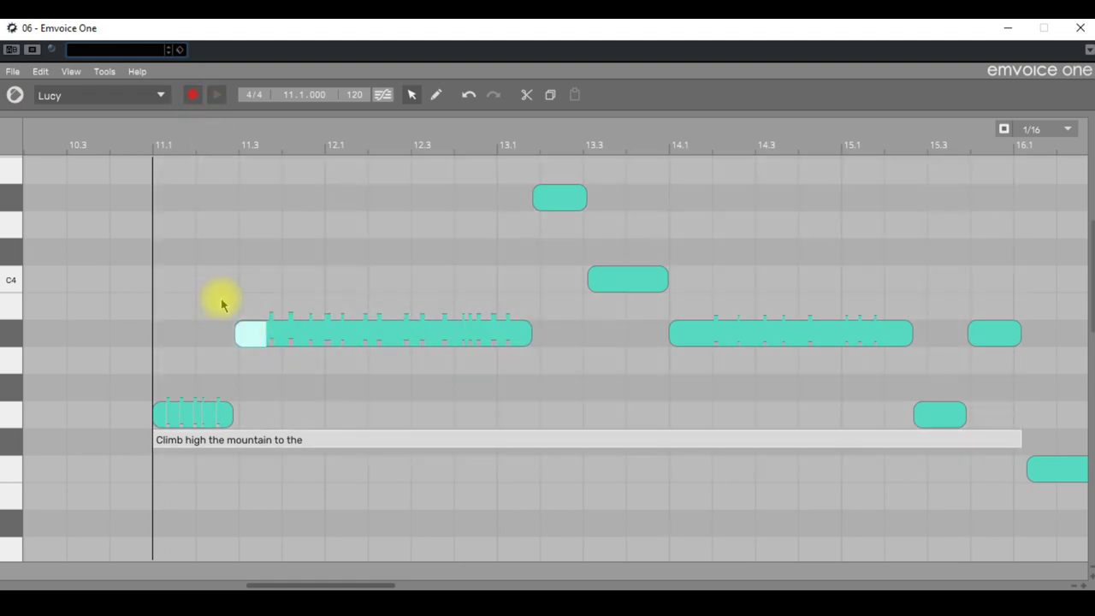
left_click(256, 333)
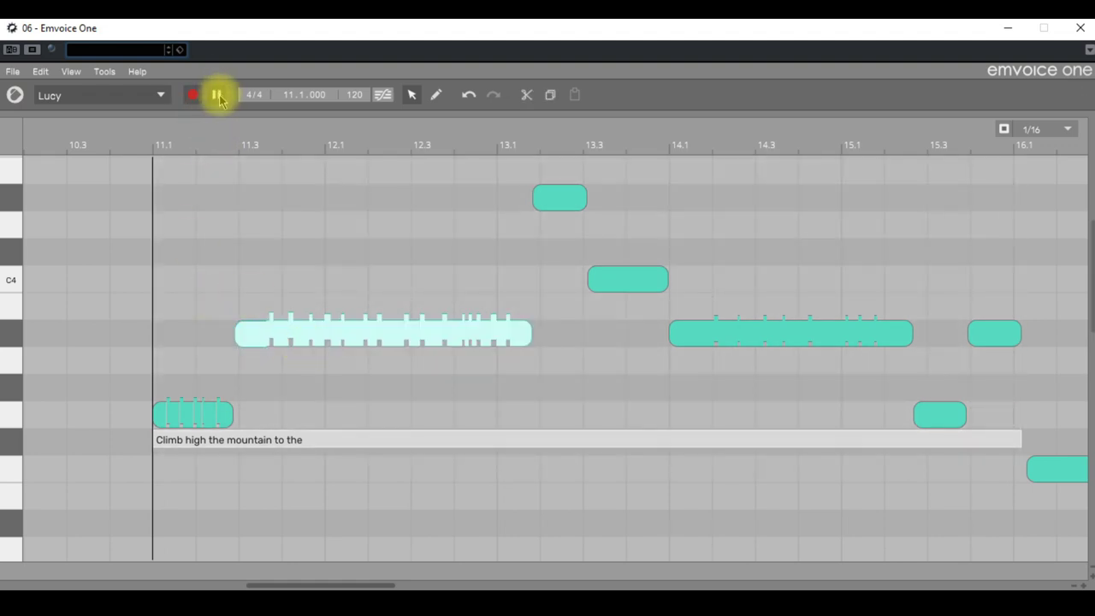
left_click(217, 96)
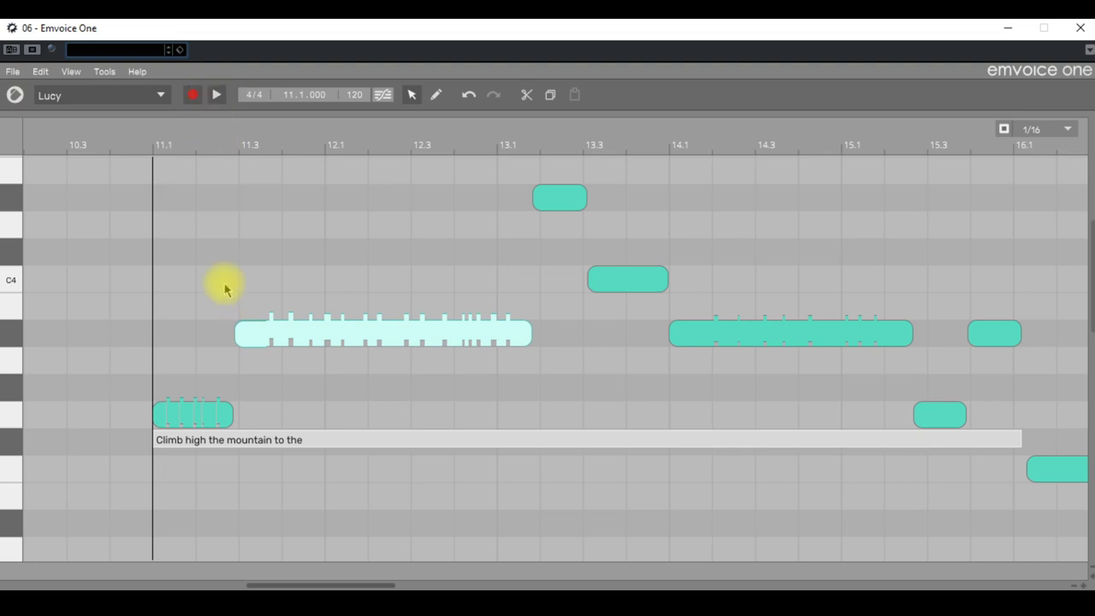
Lower the second note's opening scoop a little below its main pitch and preview the note.
left_click(252, 339)
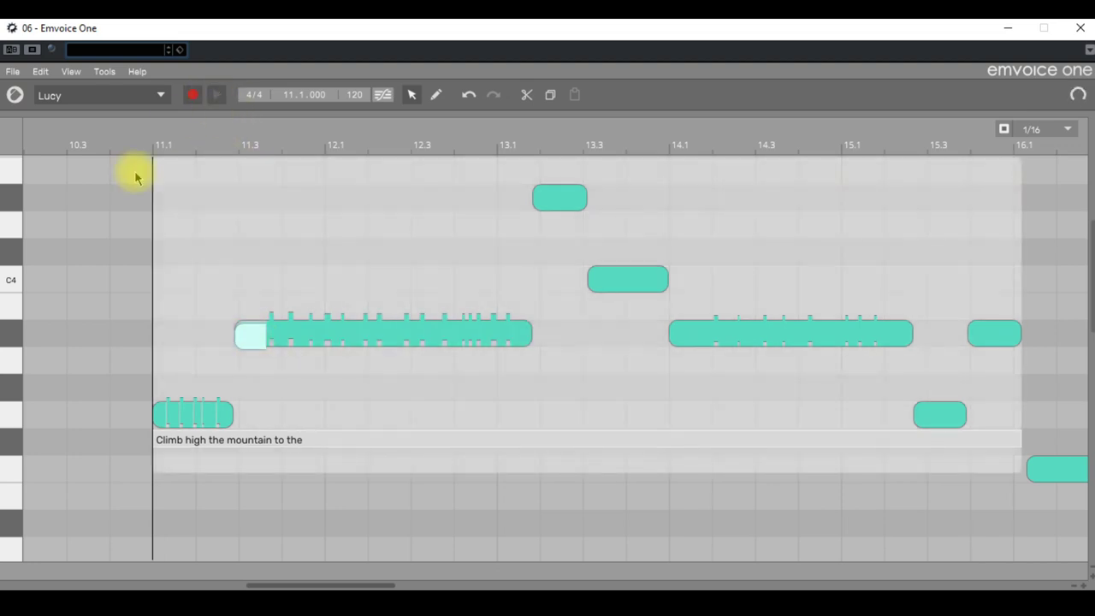
left_click_drag(220, 276, 350, 373)
left_click(218, 95)
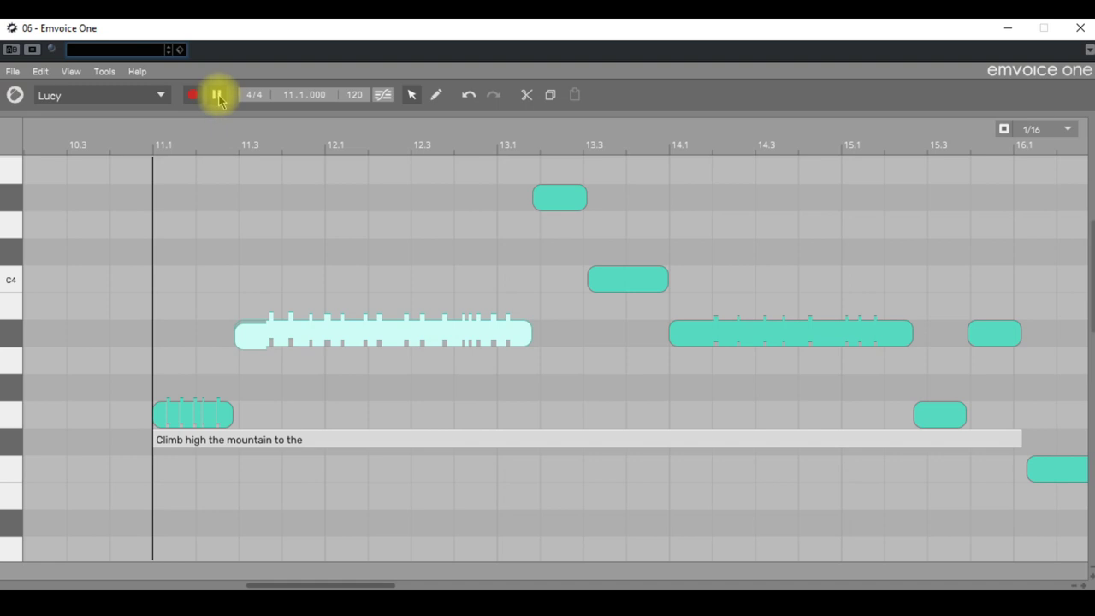
Preview the first two notes of the phrase together.
left_click(217, 95)
left_click_drag(121, 268, 510, 417)
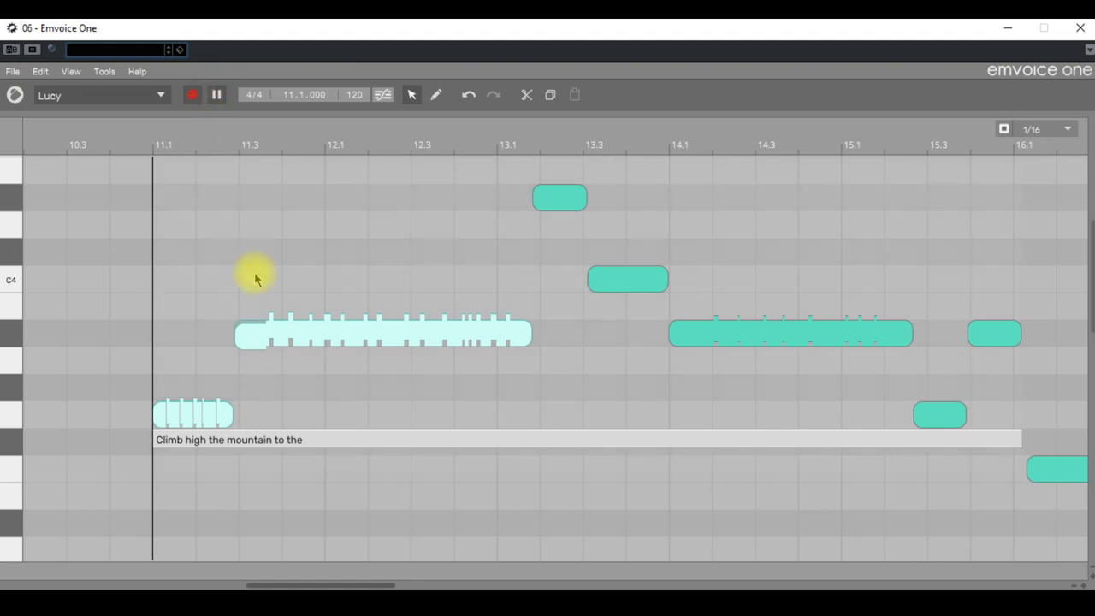
left_click(217, 98)
Shorten the second note's opening scoop, raise it almost to the main pitch, and preview the first two notes together.
left_click(252, 343)
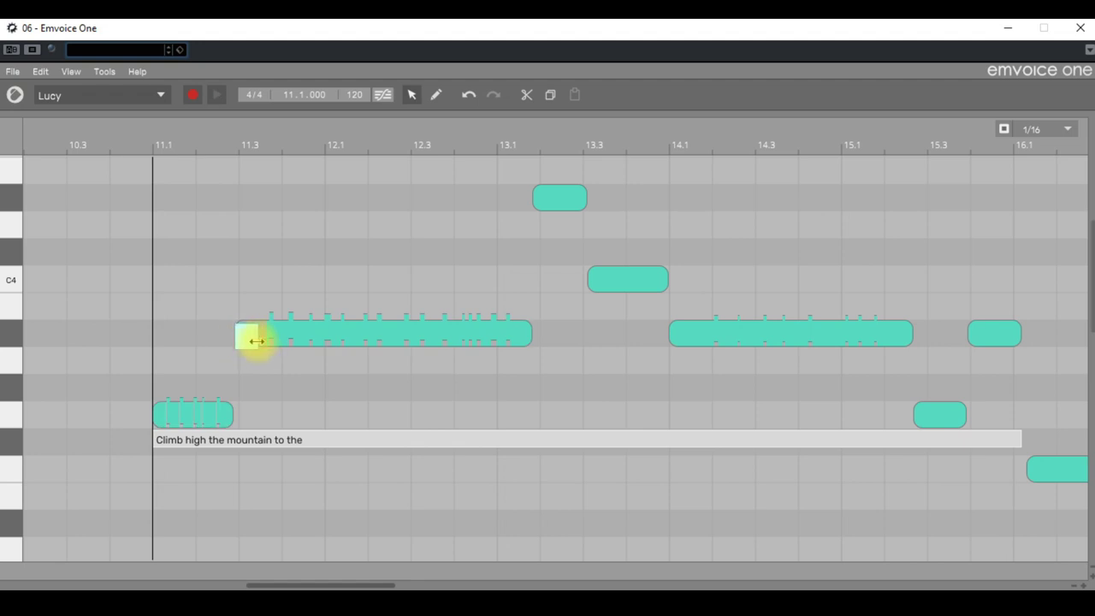
left_click_drag(257, 340, 250, 340)
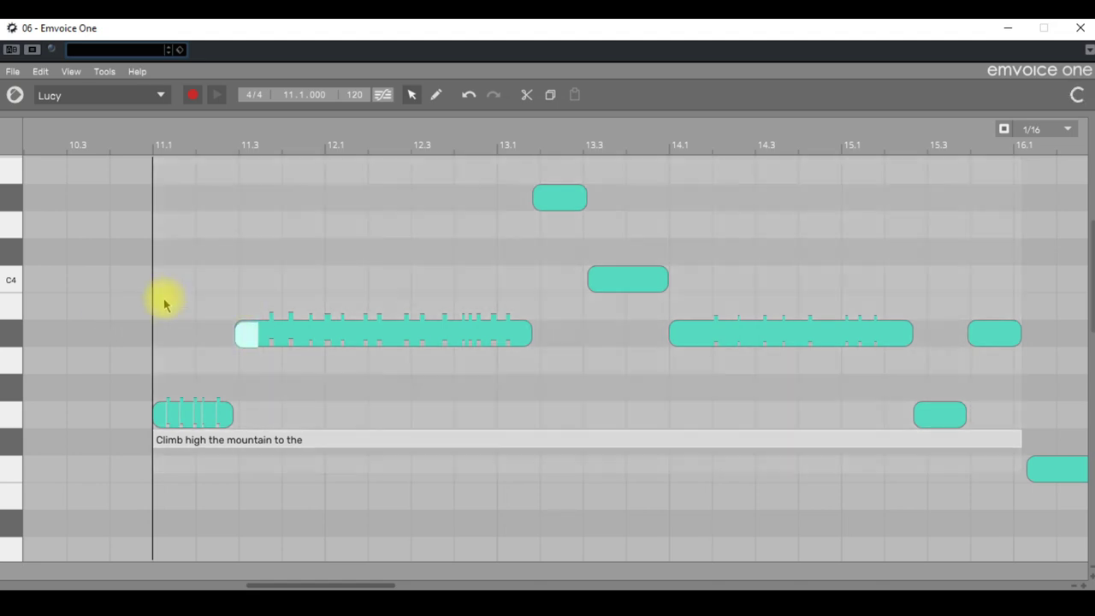
left_click_drag(171, 308, 323, 423)
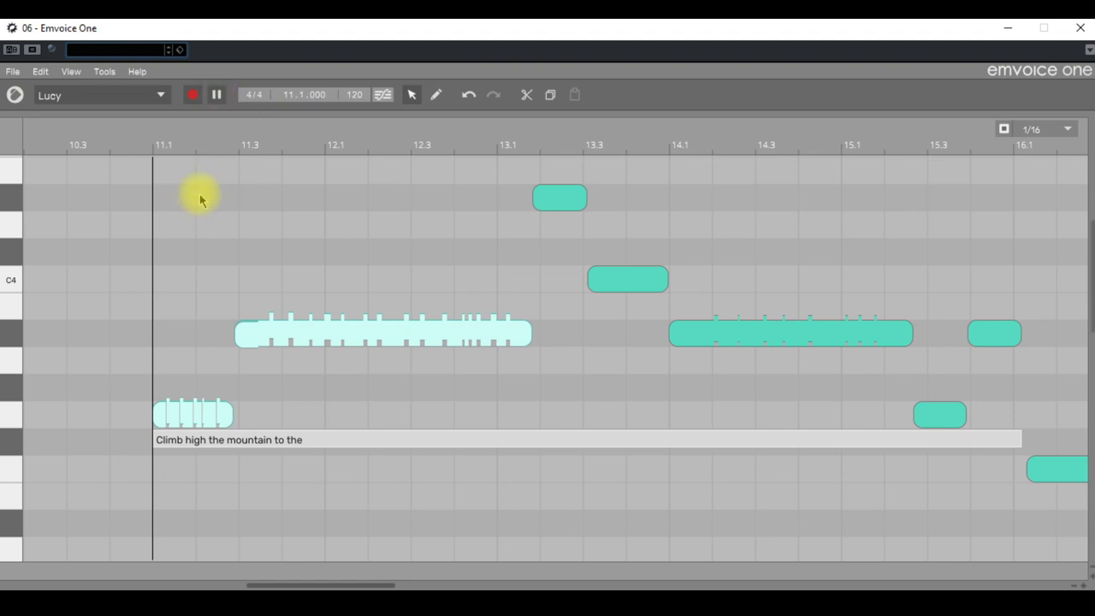
Preview the complete phrase "Climb high the mountain to the" with all its notes selected.
left_click(120, 199)
left_click_drag(122, 162, 1016, 440)
left_click(218, 97)
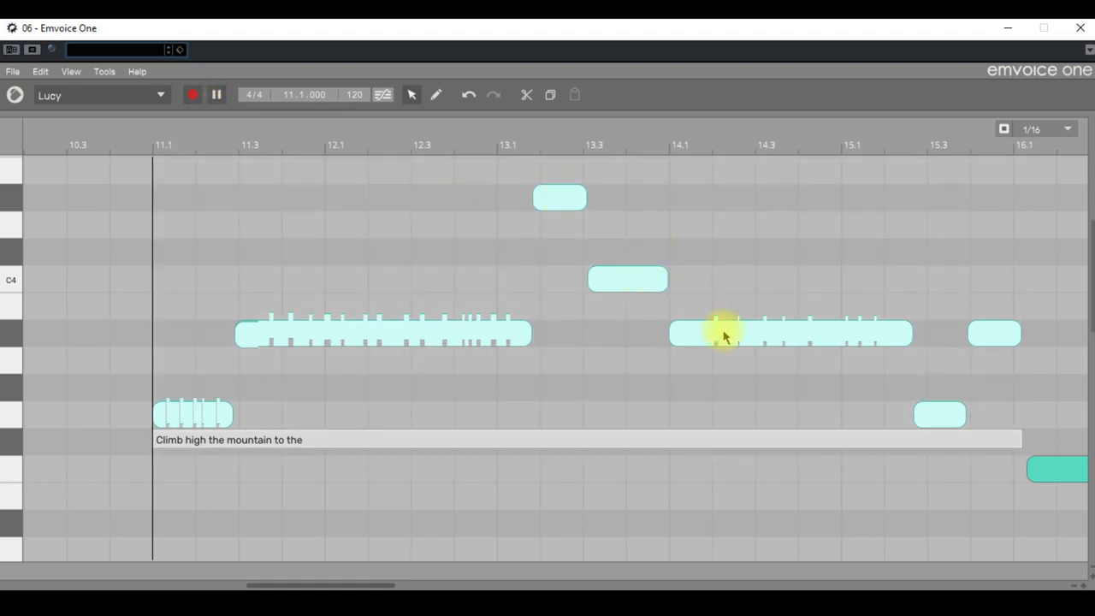
left_click(217, 96)
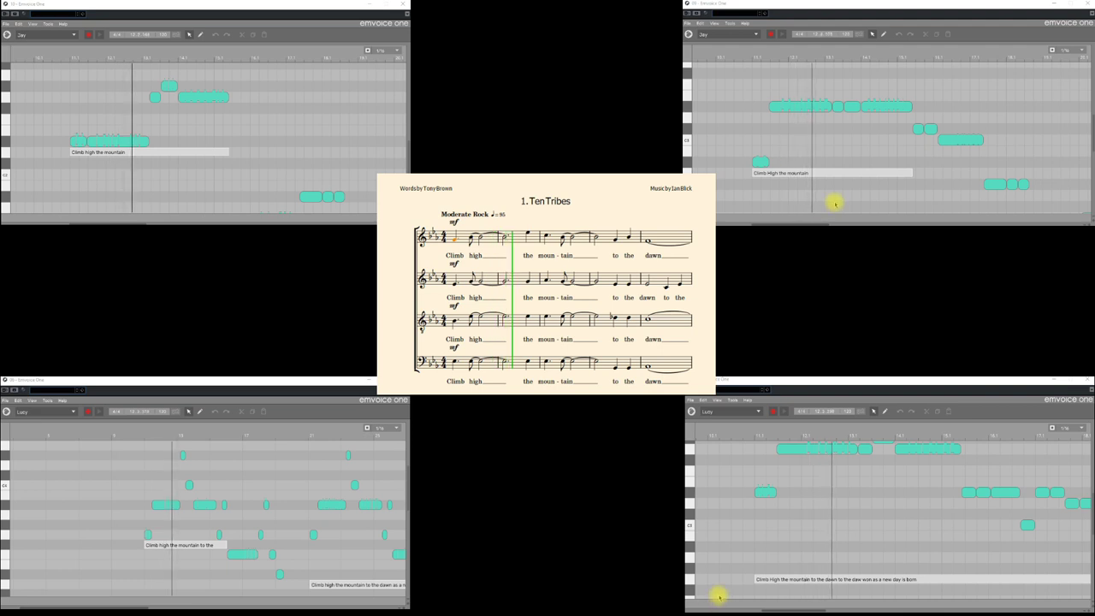
Follow the playback of all four choir voices through their notes and lyrics, from "Climb high" to "new day is born".
scroll(719, 596, "up", 3)
scroll(719, 596, "down", 1)
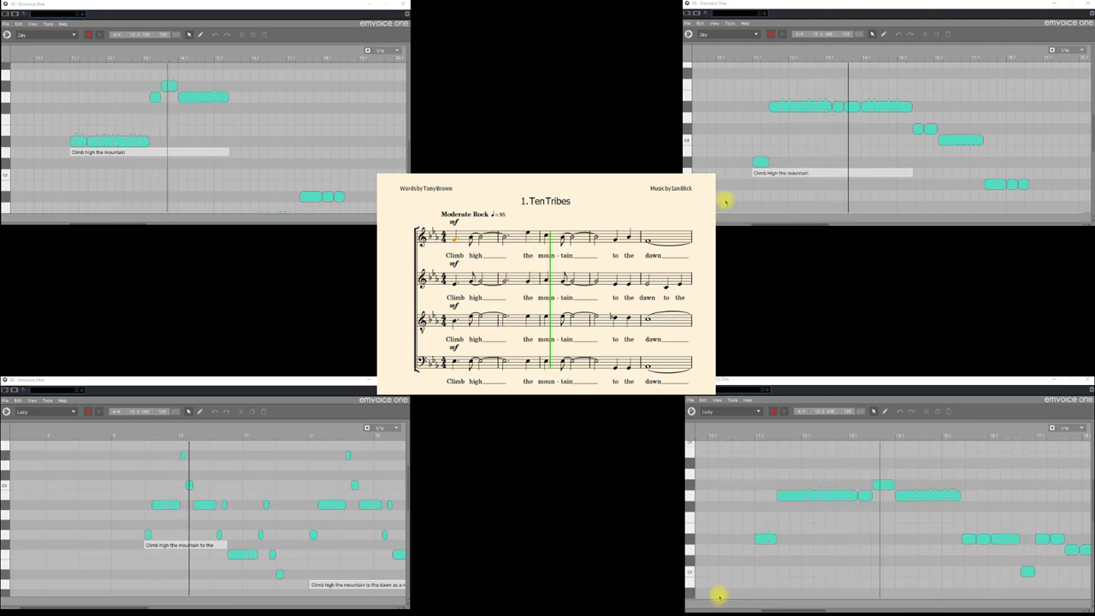
scroll(719, 596, "down", 1)
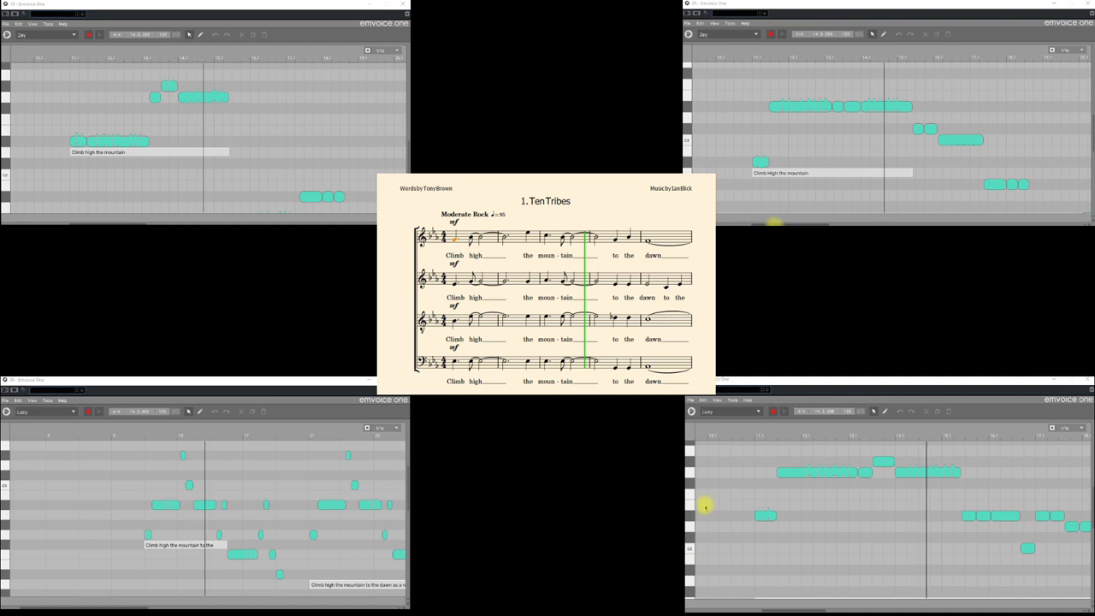
scroll(122, 199, "down", 1)
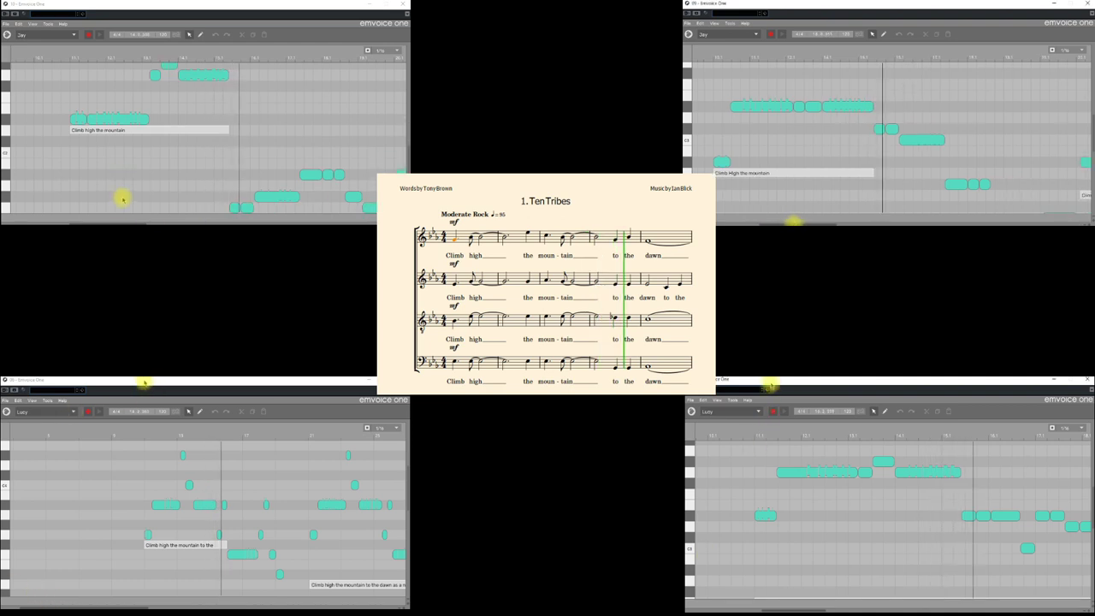
scroll(122, 198, "down", 2)
scroll(694, 430, "up", 1)
scroll(814, 194, "down", 2)
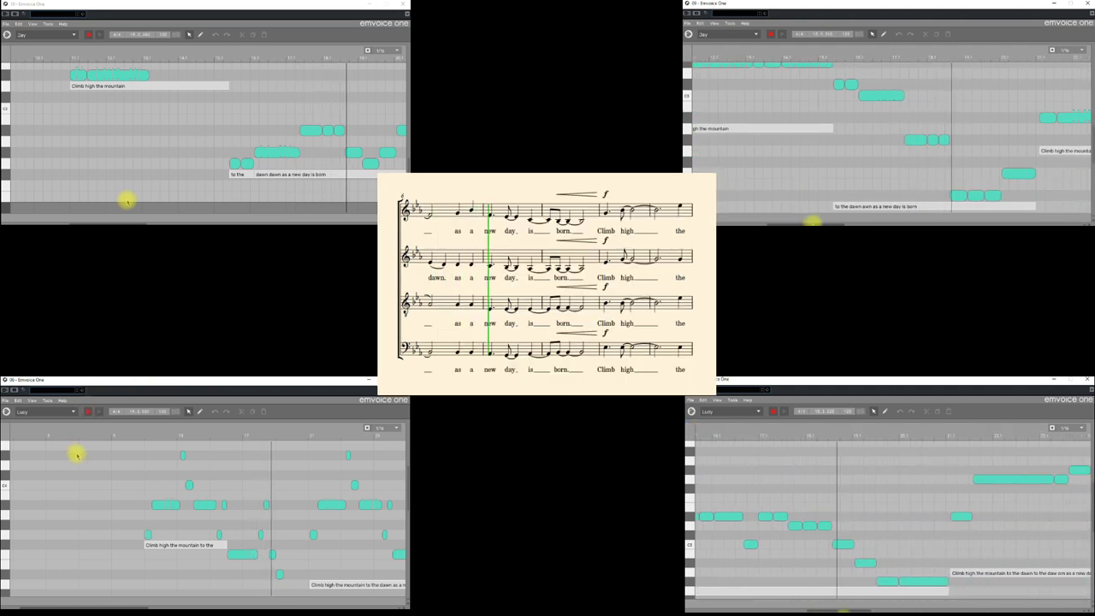
scroll(77, 453, "down", 1)
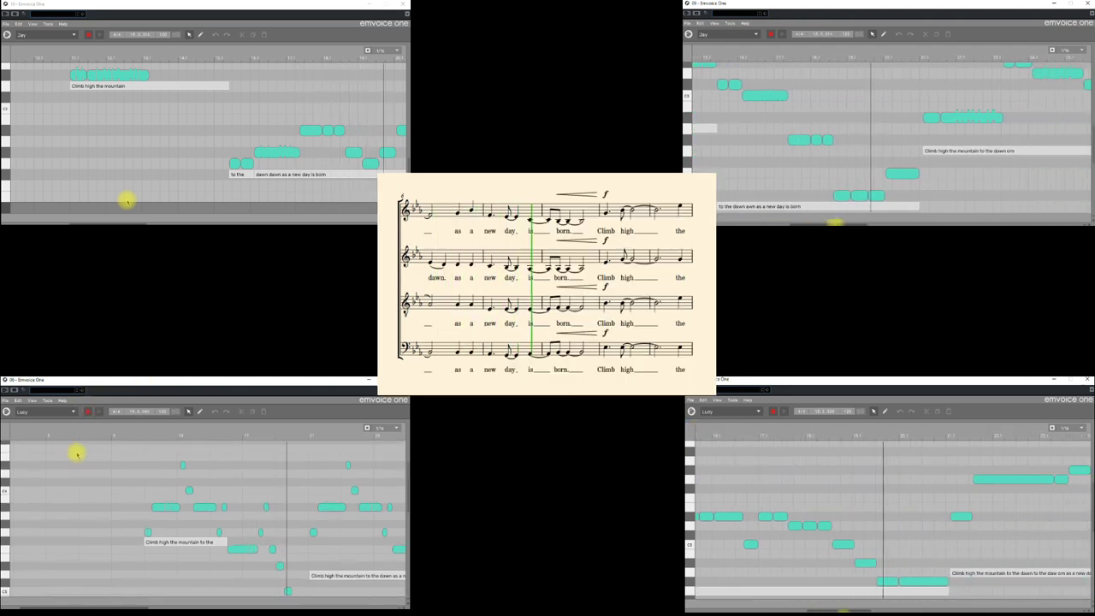